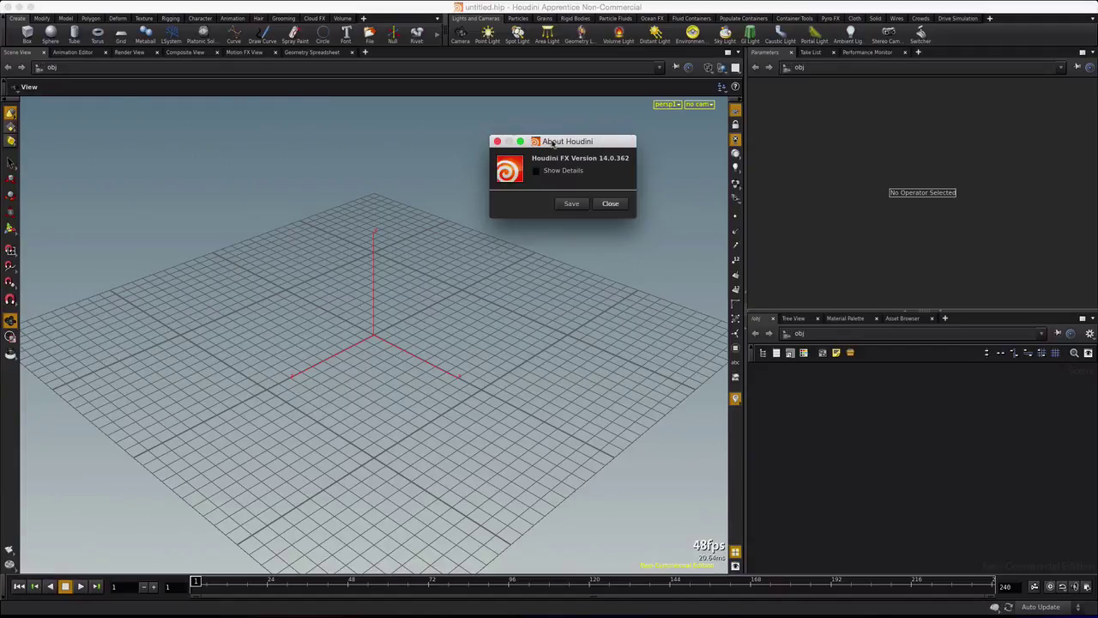
Dismiss the About Houdini dialog and launch Formation Example from the Crowds shelf.
{"action": "left_click_drag", "start_coordinate": [553, 143], "coordinate": [562, 142]}
{"action": "left_click", "coordinate": [619, 205]}
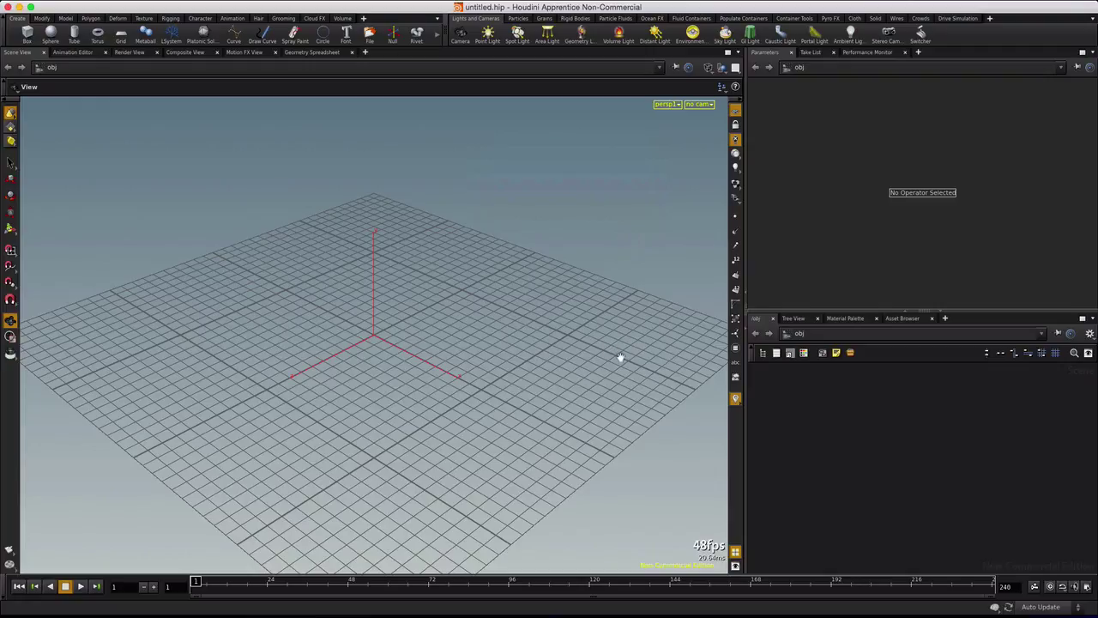
{"action": "left_click", "coordinate": [921, 18]}
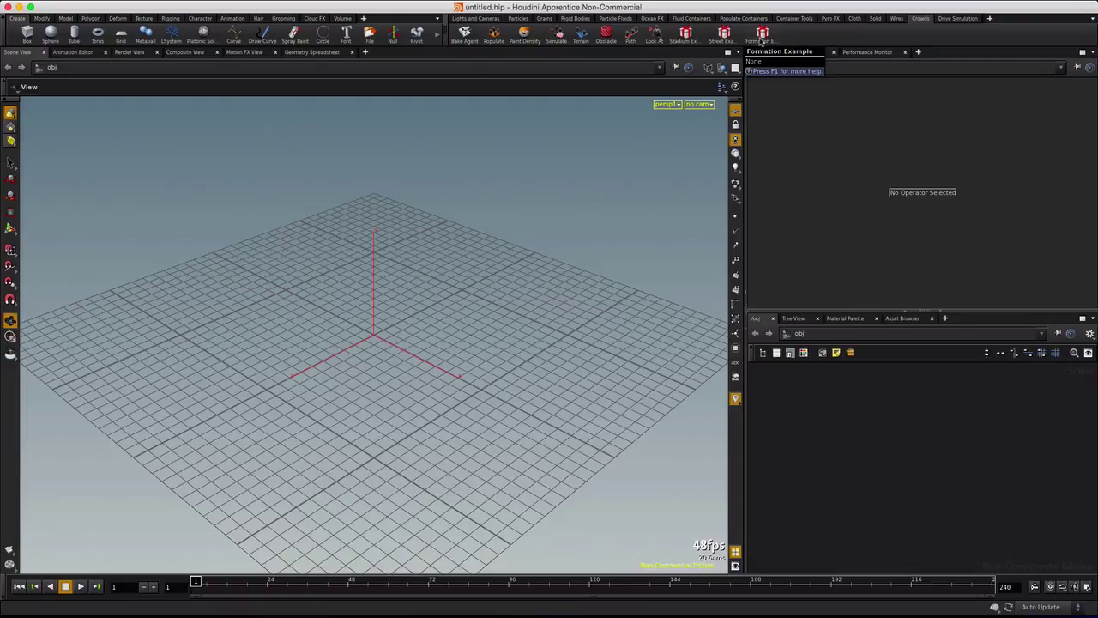
{"action": "left_click", "coordinate": [763, 36]}
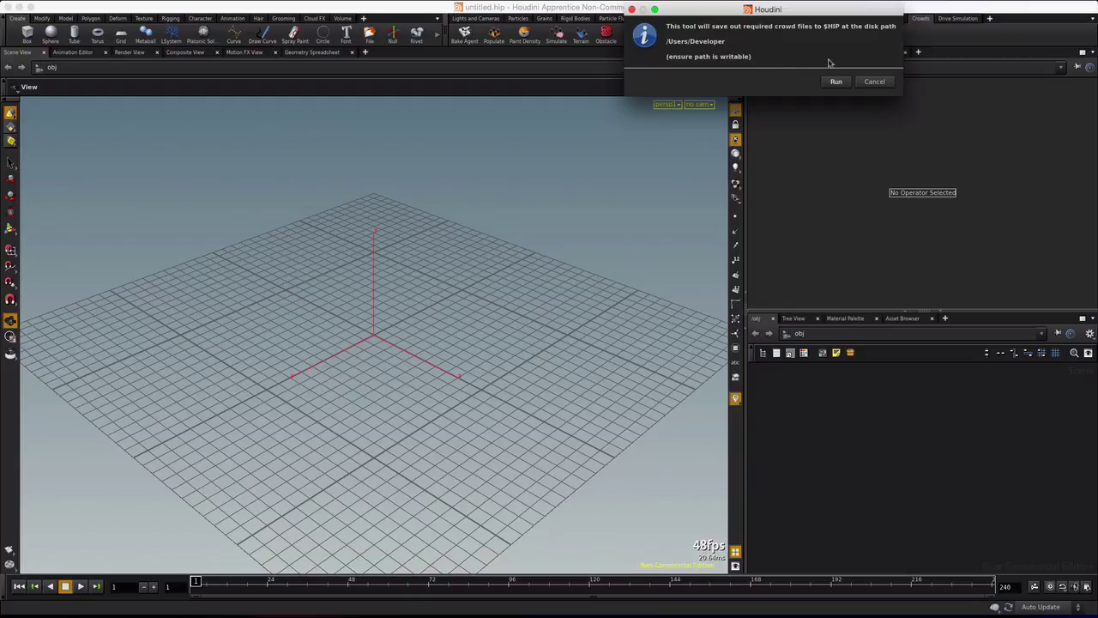
Decline saving crowd files and save the scene as ap_tut_formation_1a.hipnc in Documents/Houdini.
{"action": "left_click", "coordinate": [875, 80]}
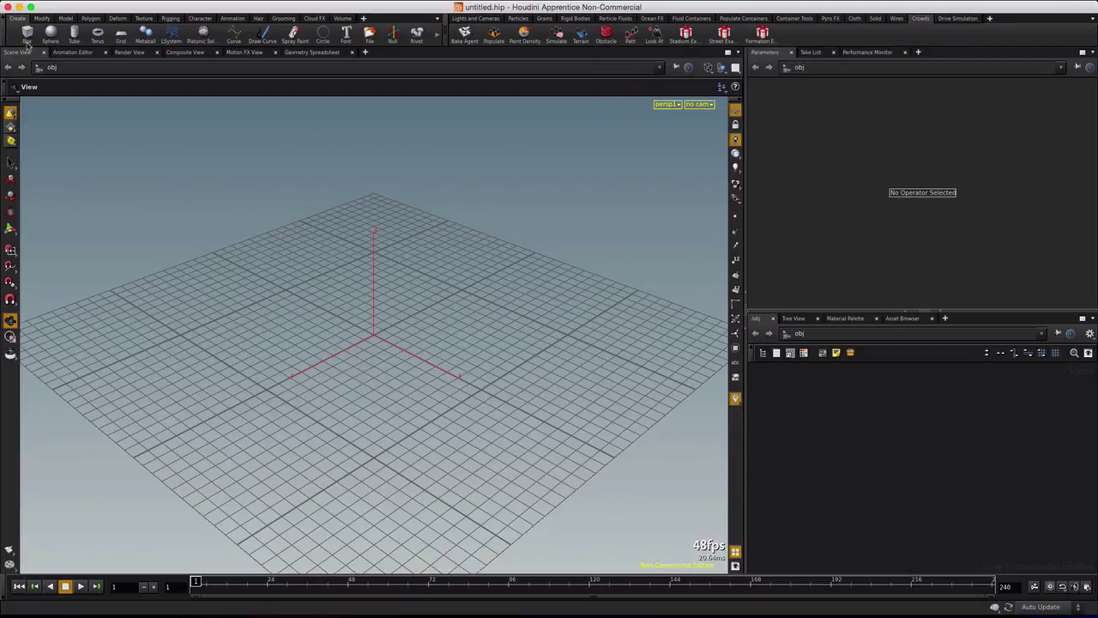
{"action": "left_click", "coordinate": [91, 16]}
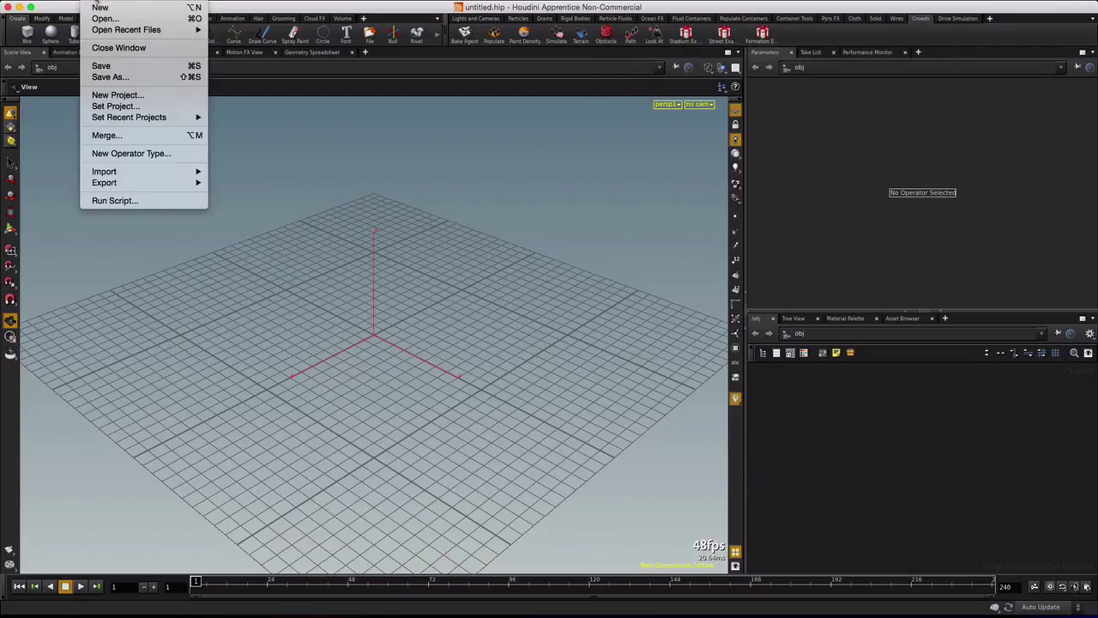
{"action": "left_click", "coordinate": [120, 77]}
{"action": "left_click", "coordinate": [75, 150]}
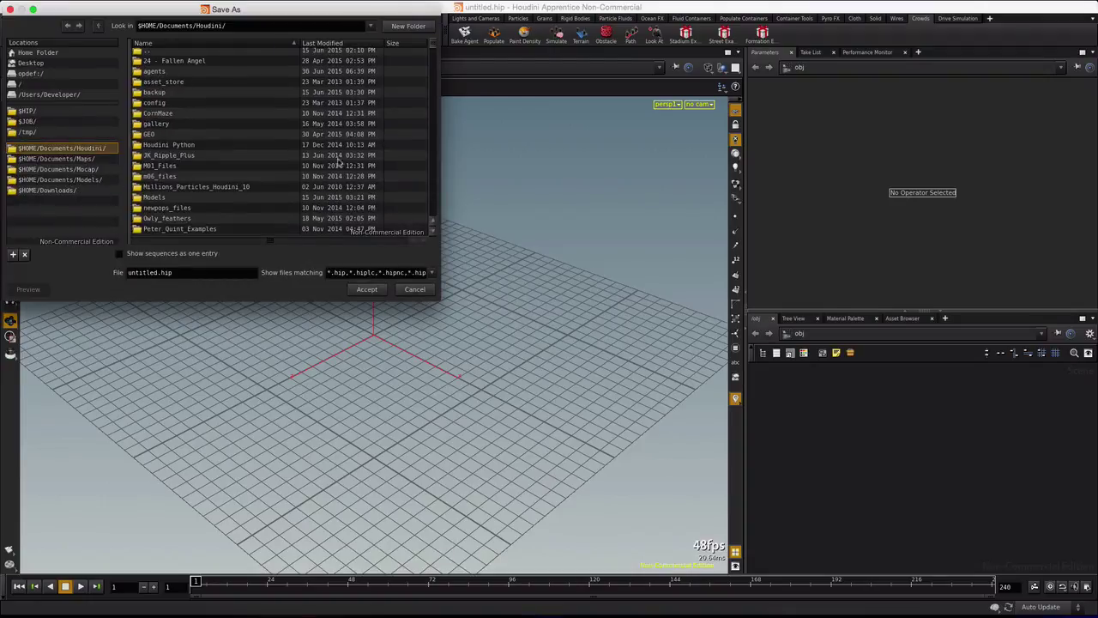
{"action": "left_click", "coordinate": [323, 44]}
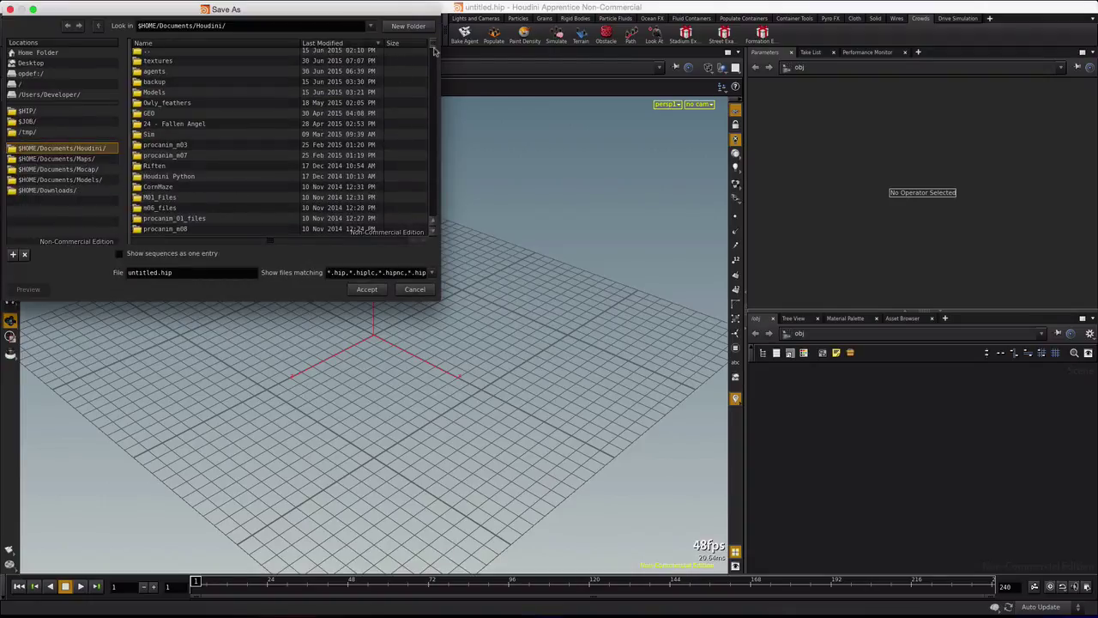
{"action": "left_click_drag", "start_coordinate": [434, 51], "coordinate": [434, 60]}
{"action": "left_click", "coordinate": [202, 157]}
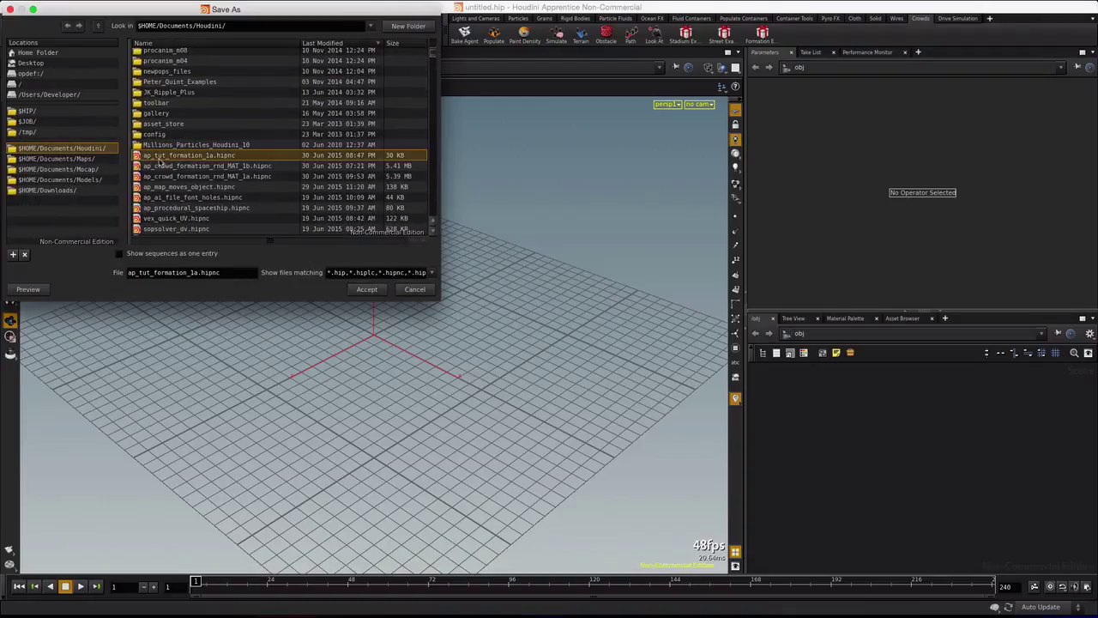
{"action": "left_click", "coordinate": [364, 291]}
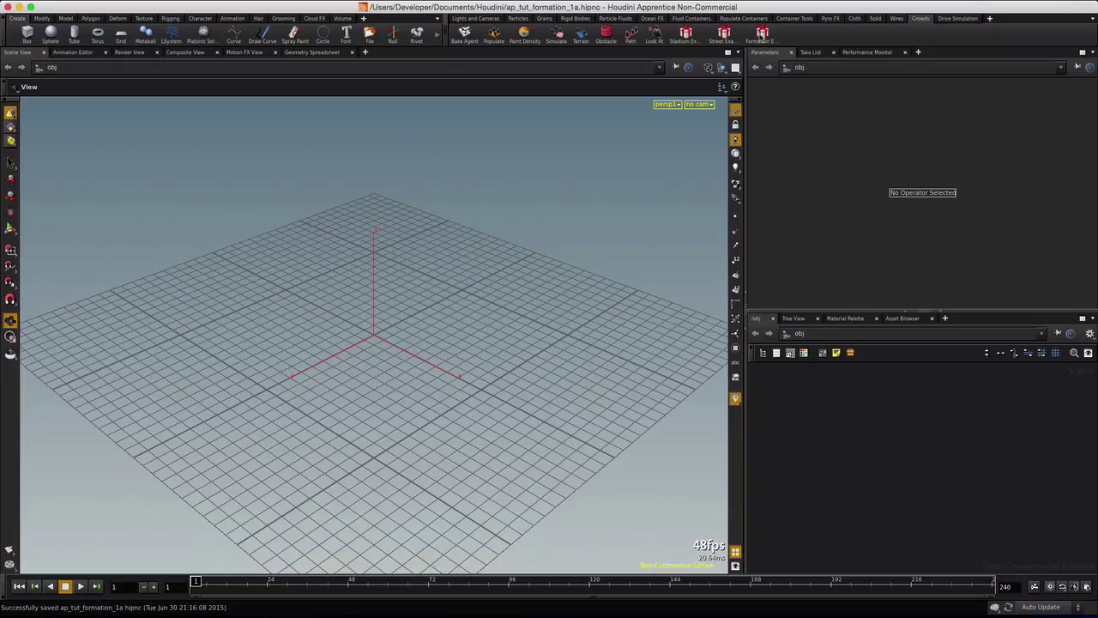
Add the Formation Example crowd network and cook it to frame 192.
{"action": "left_click", "coordinate": [760, 38]}
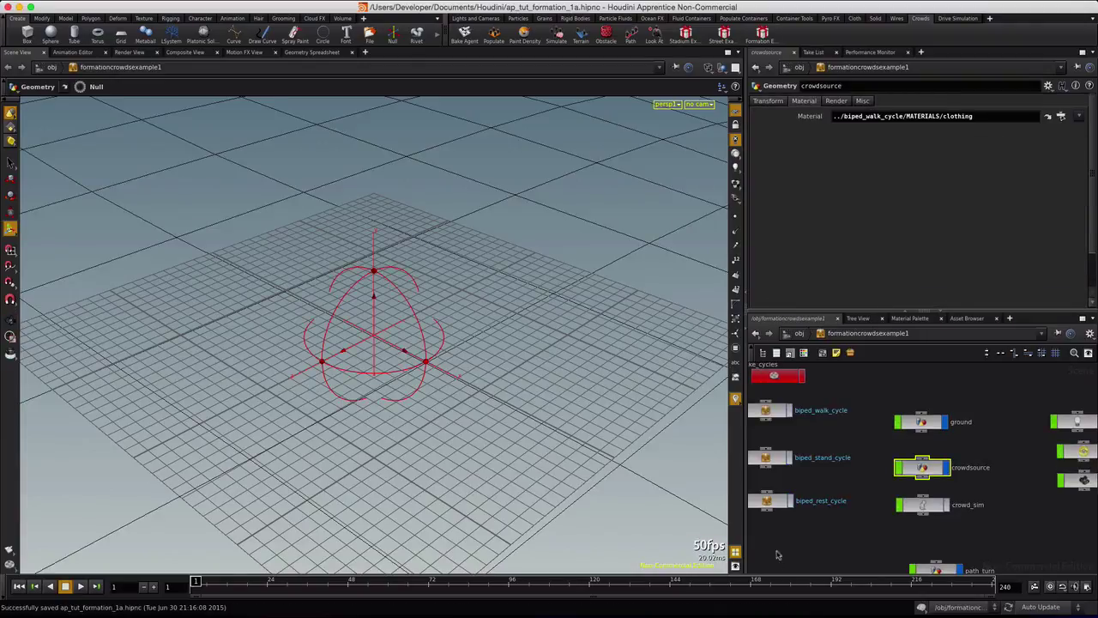
{"action": "left_click", "coordinate": [832, 584]}
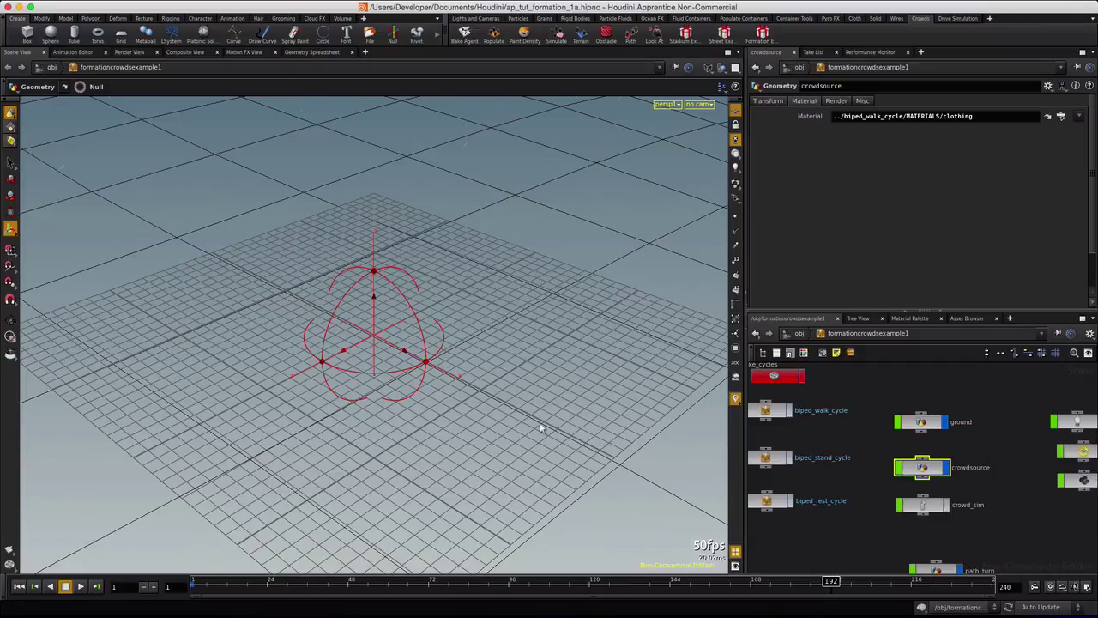
{"action": "left_click", "coordinate": [708, 103]}
Look through cam1, lock it to the viewport, and tumble it to reframe the terrain.
{"action": "left_click", "coordinate": [717, 155]}
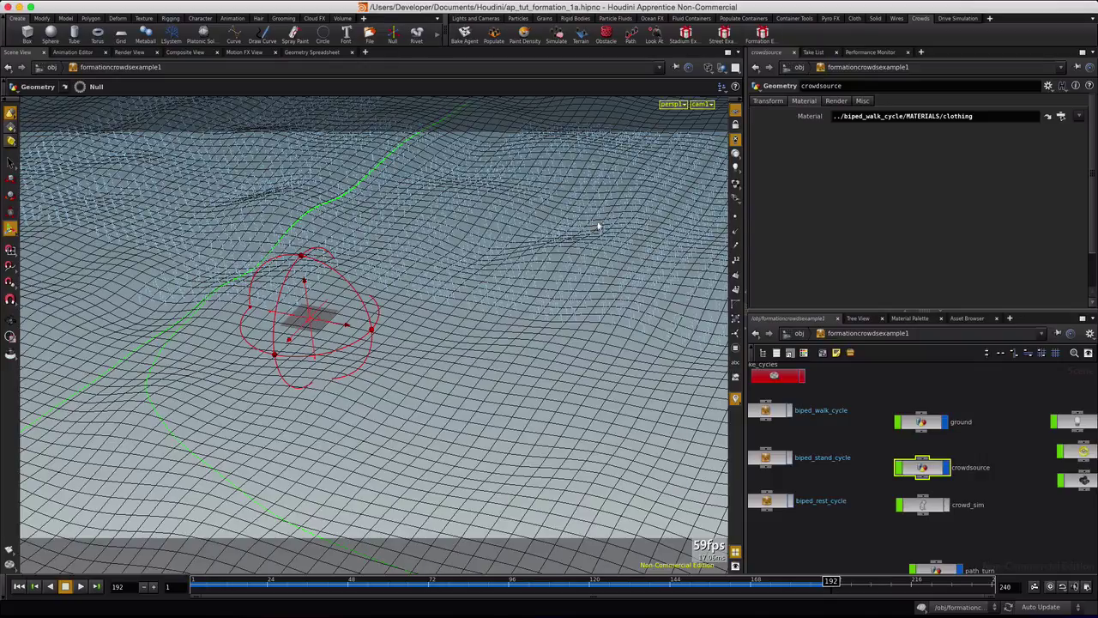
{"action": "left_click", "coordinate": [735, 124]}
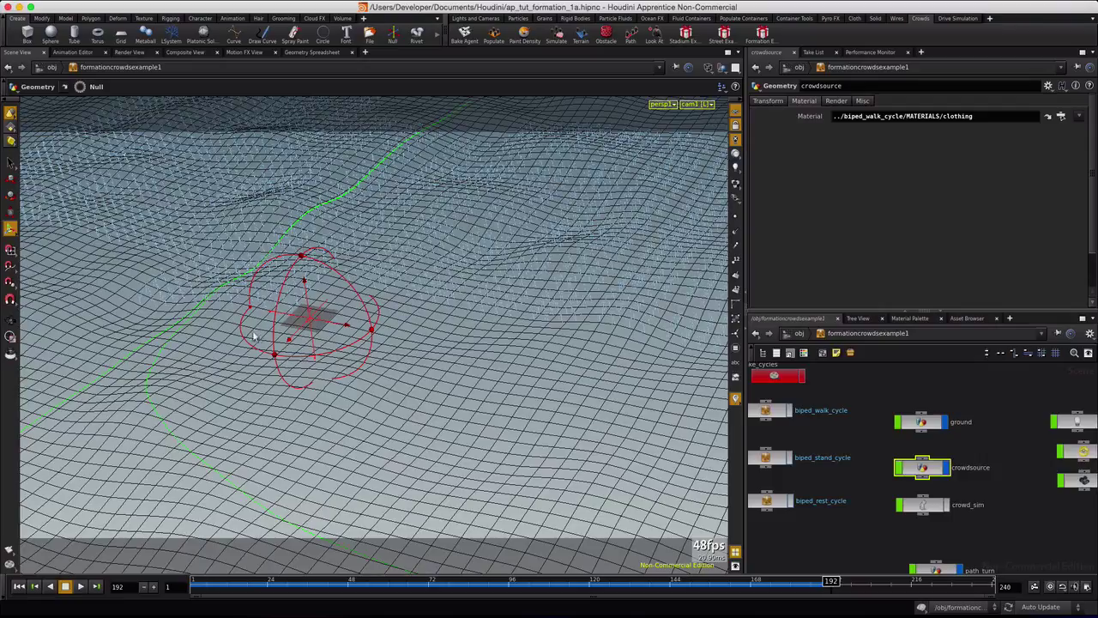
{"action": "key", "text": "Escape"}
{"action": "mouse_move", "coordinate": [272, 245]}
{"action": "left_mouse_down"}
{"action": "mouse_move", "coordinate": [270, 193]}
{"action": "mouse_move", "coordinate": [278, 405]}
{"action": "mouse_move", "coordinate": [296, 448]}
{"action": "mouse_move", "coordinate": [305, 382]}
{"action": "mouse_move", "coordinate": [275, 375]}
{"action": "left_mouse_up"}
{"action": "key", "text": "Return"}
Render the crowd through cam1 in the Render View and show the /out mantra_ipr node.
{"action": "left_click", "coordinate": [121, 53]}
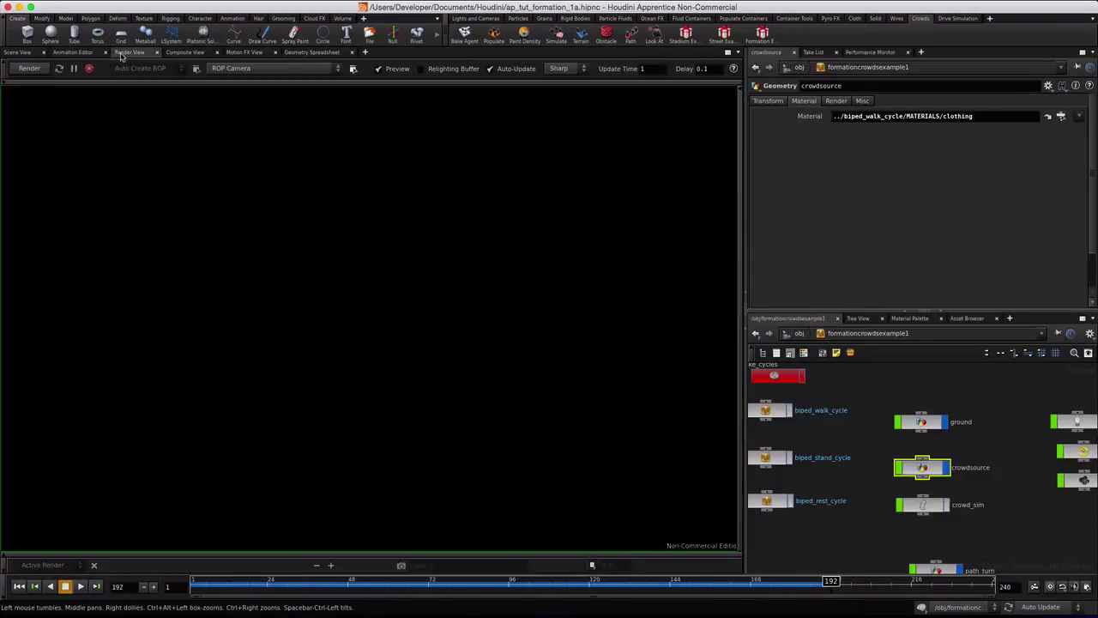
{"action": "left_click", "coordinate": [267, 70]}
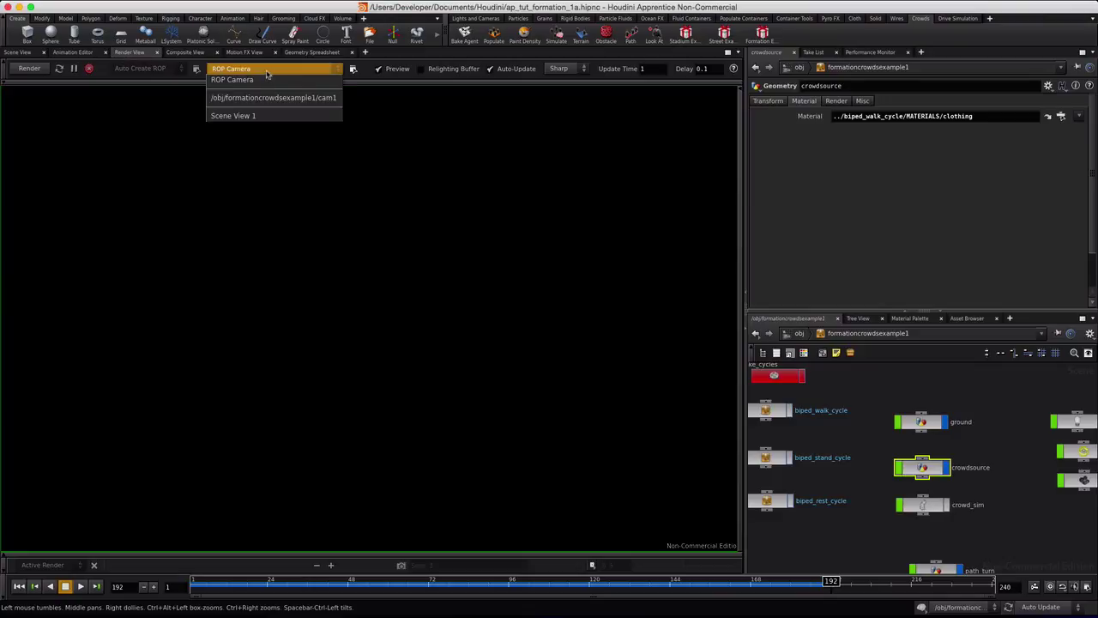
{"action": "left_click", "coordinate": [312, 103]}
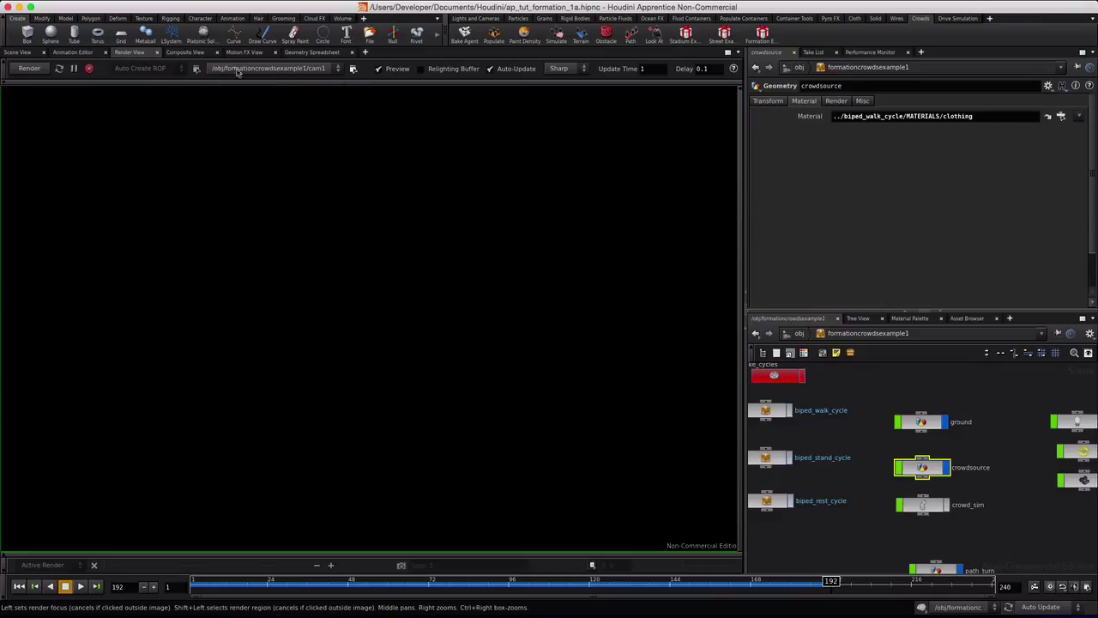
{"action": "left_click", "coordinate": [31, 69]}
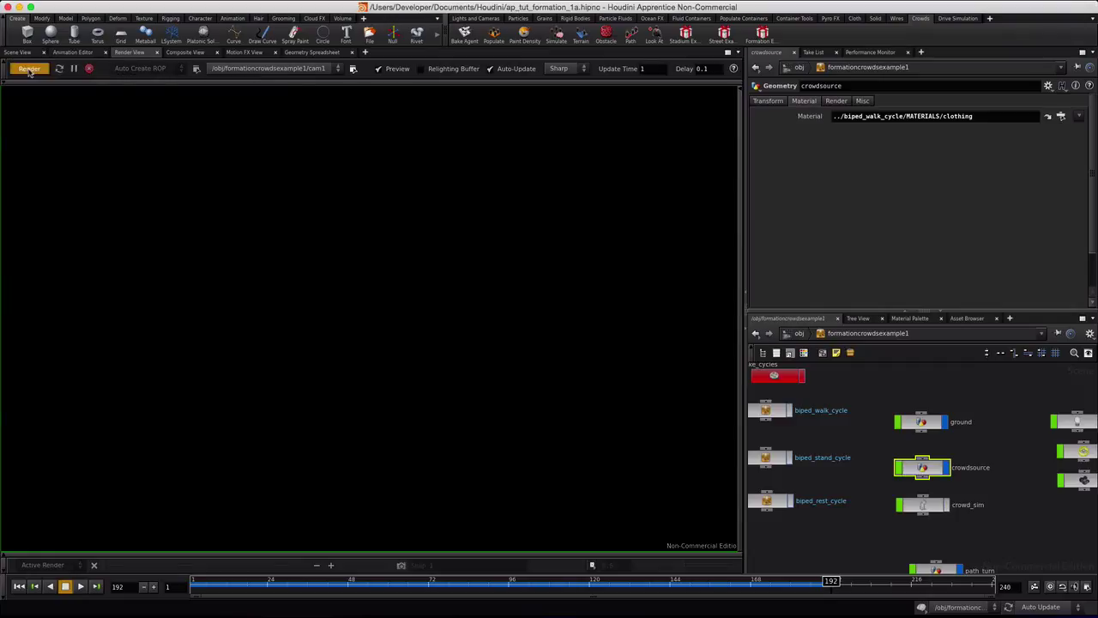
{"action": "left_click", "coordinate": [786, 334]}
{"action": "left_click", "coordinate": [787, 334]}
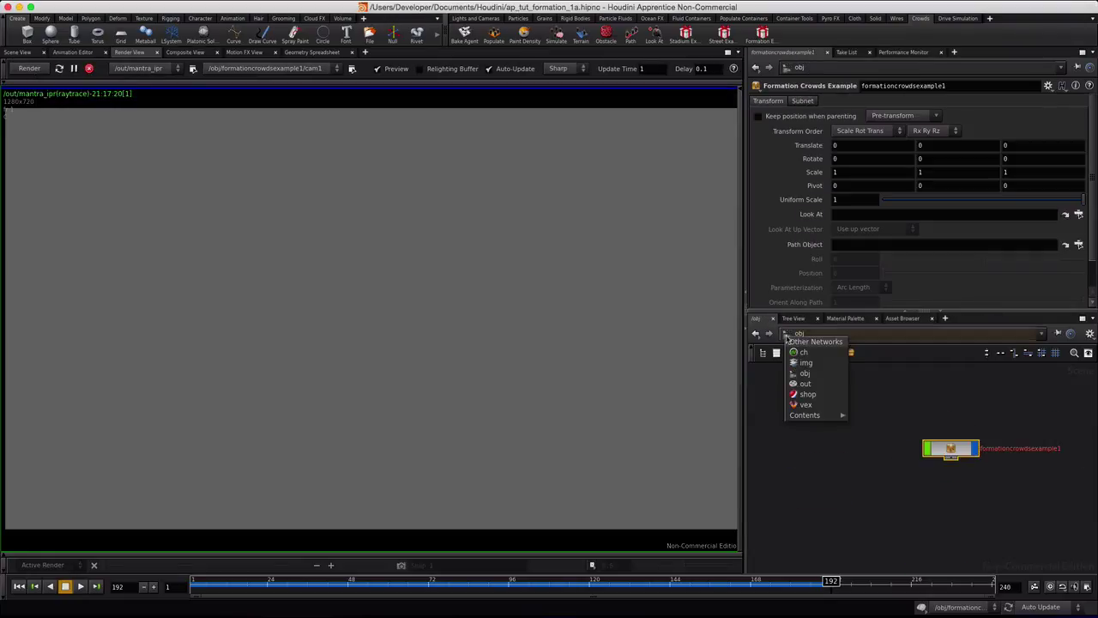
{"action": "left_click", "coordinate": [796, 385]}
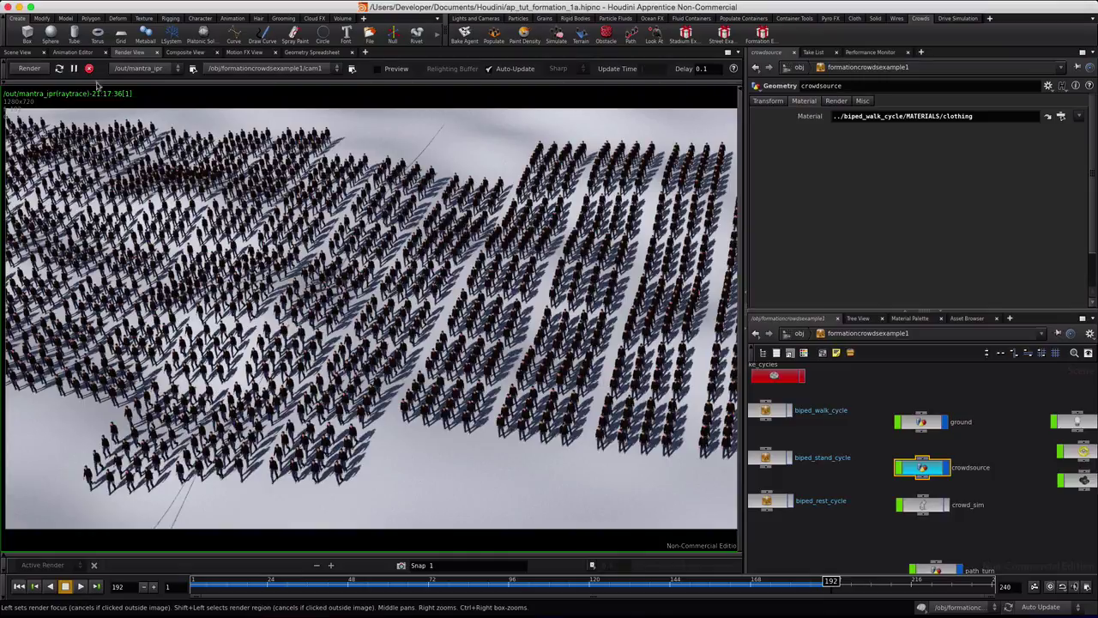
Add a Mocap Biped 2 character and place mocapbiped21 beside path_turn.
{"action": "left_click", "coordinate": [16, 53]}
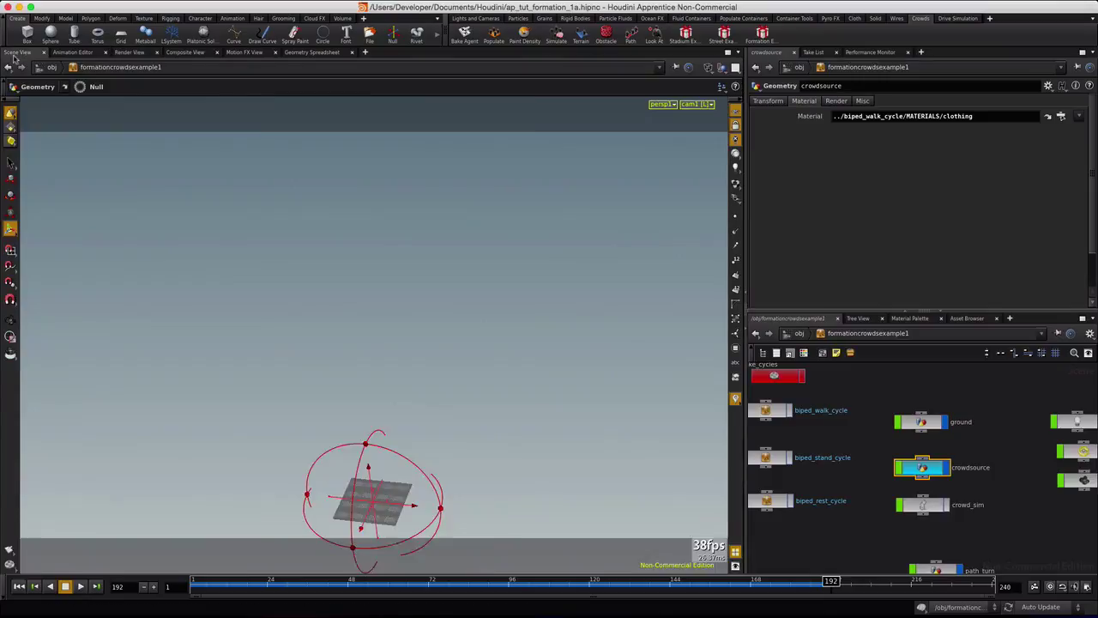
{"action": "left_click", "coordinate": [205, 19]}
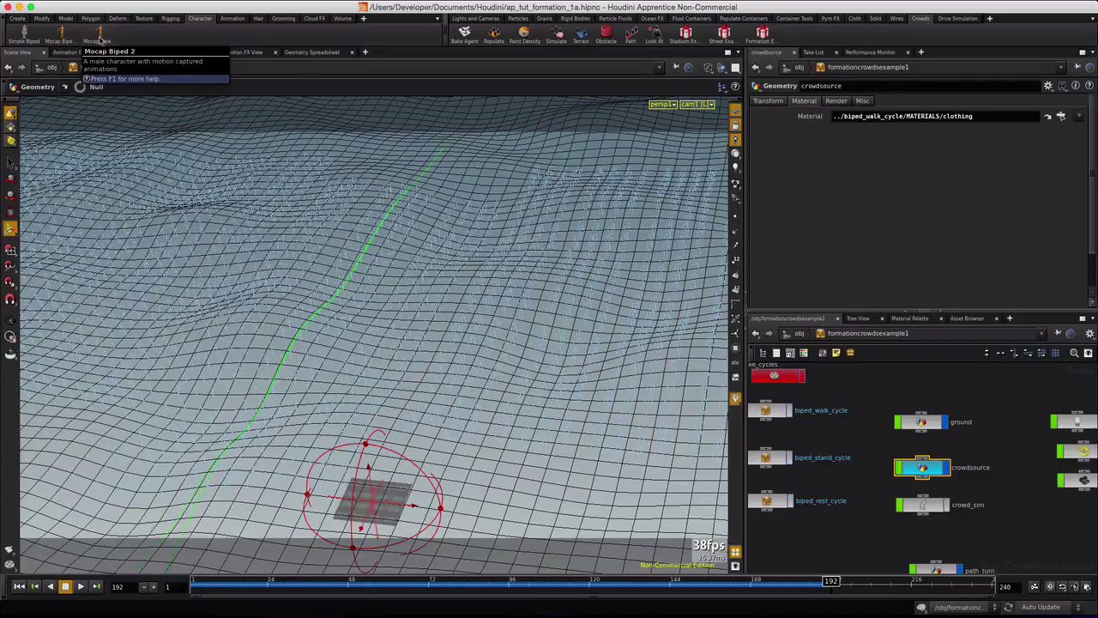
{"action": "left_click", "coordinate": [100, 40]}
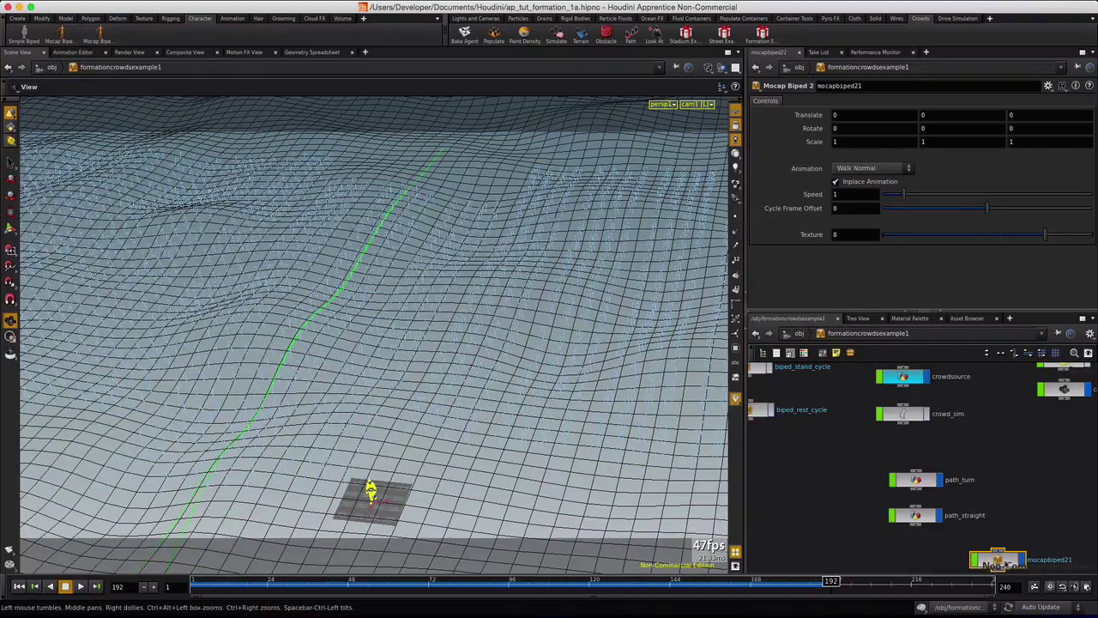
{"action": "left_click_drag", "start_coordinate": [998, 562], "coordinate": [1030, 464]}
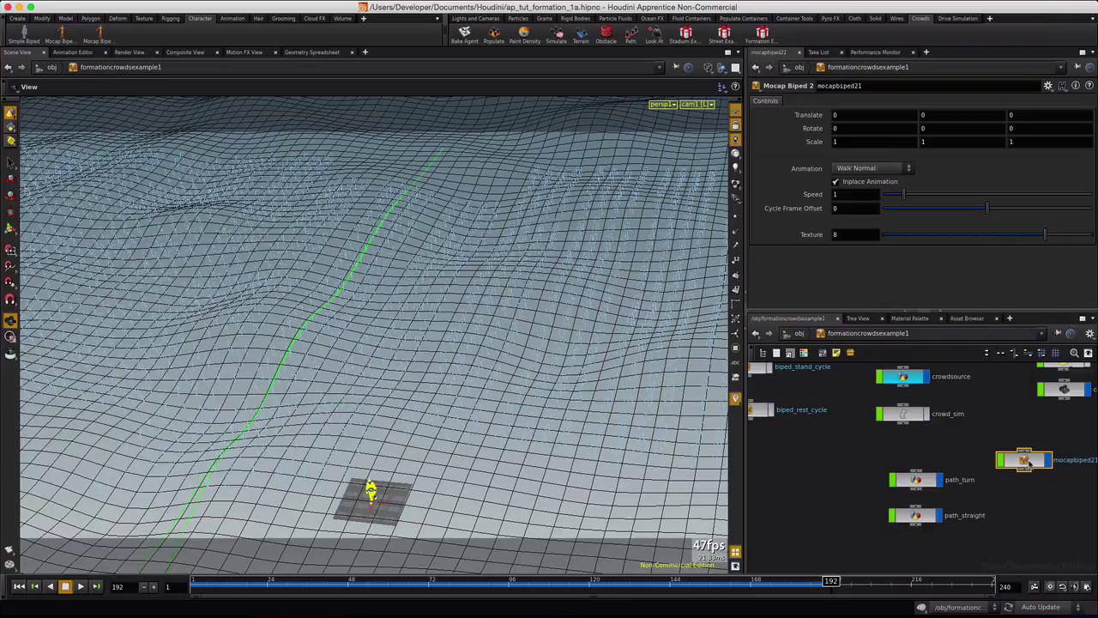
{"action": "right_click", "coordinate": [1030, 463]}
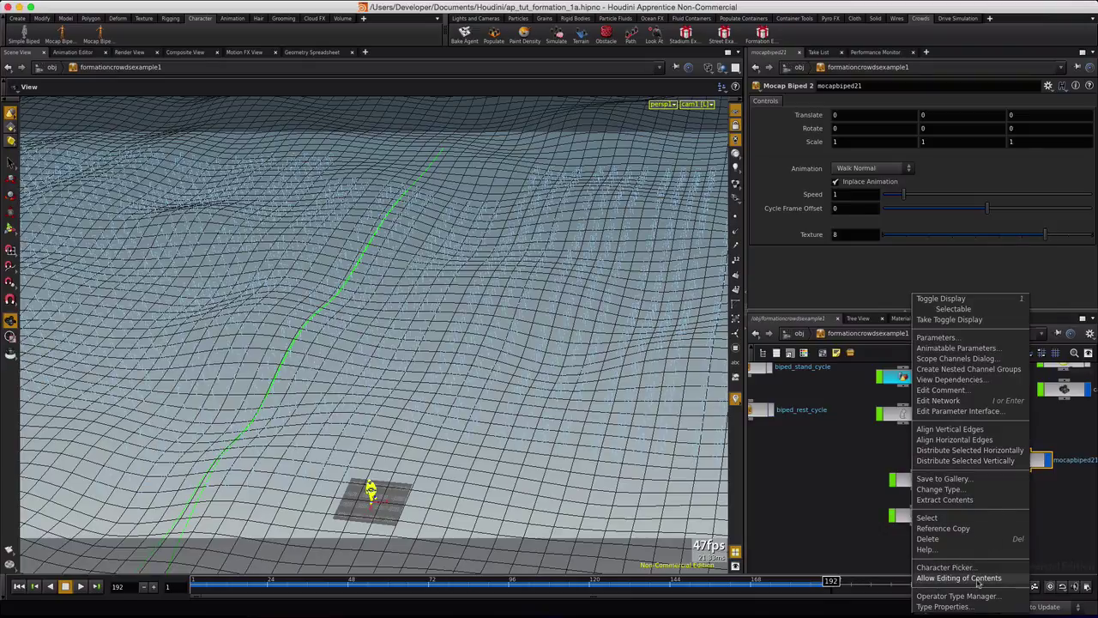
Inspect mocapbiped21's embedded clothing textures in Type Properties, then delete the node.
{"action": "left_click", "coordinate": [957, 607]}
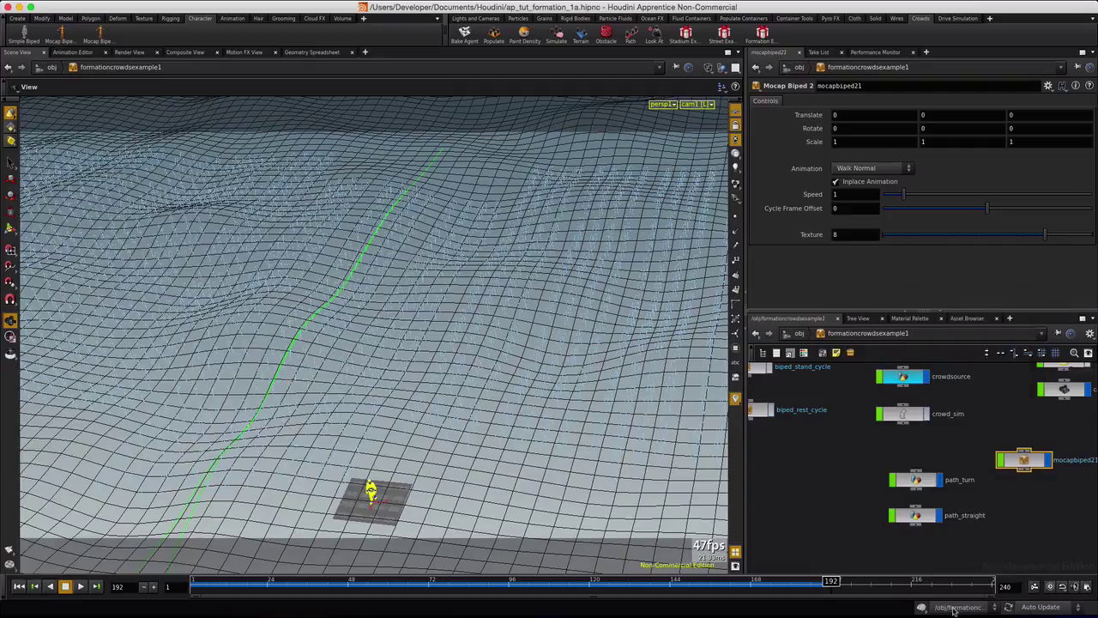
{"action": "left_click_drag", "start_coordinate": [808, 178], "coordinate": [666, 129]}
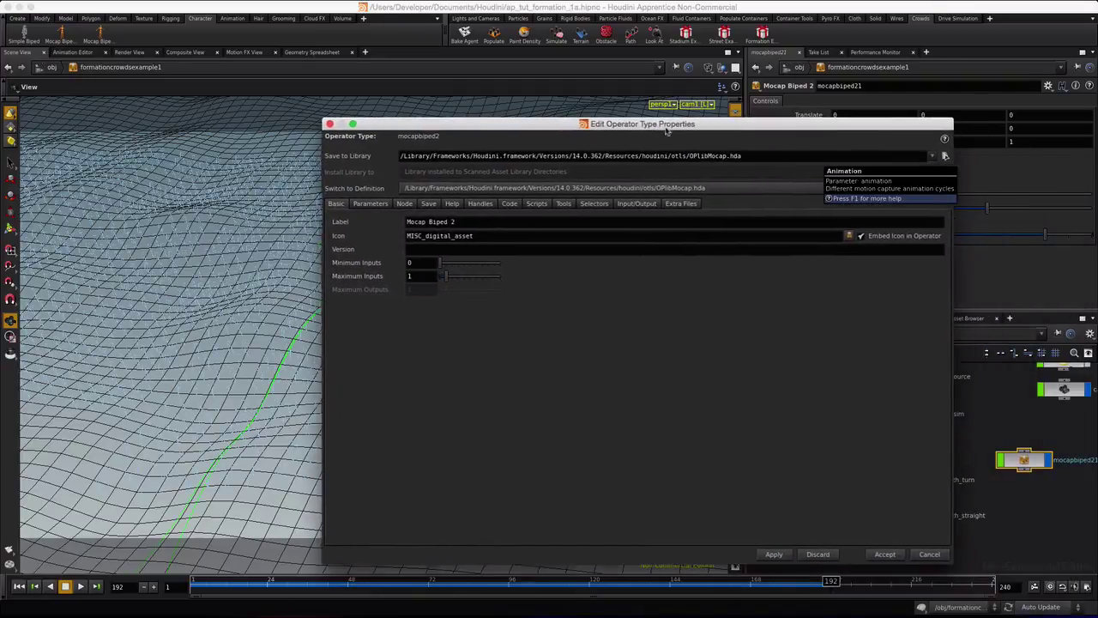
{"action": "left_click", "coordinate": [678, 204]}
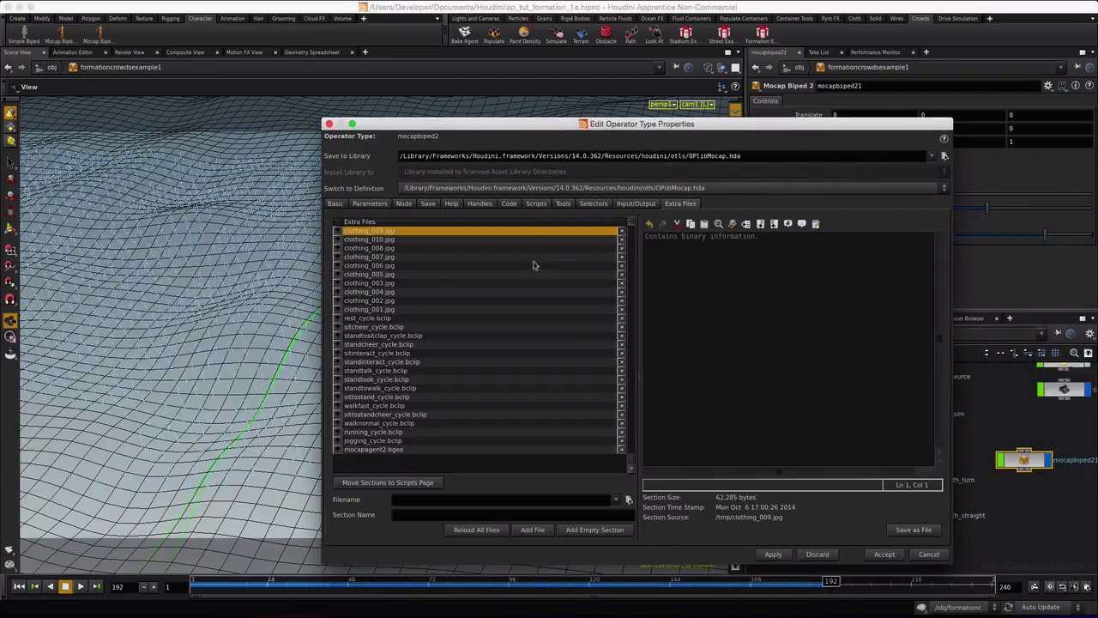
{"action": "double_click", "coordinate": [374, 310]}
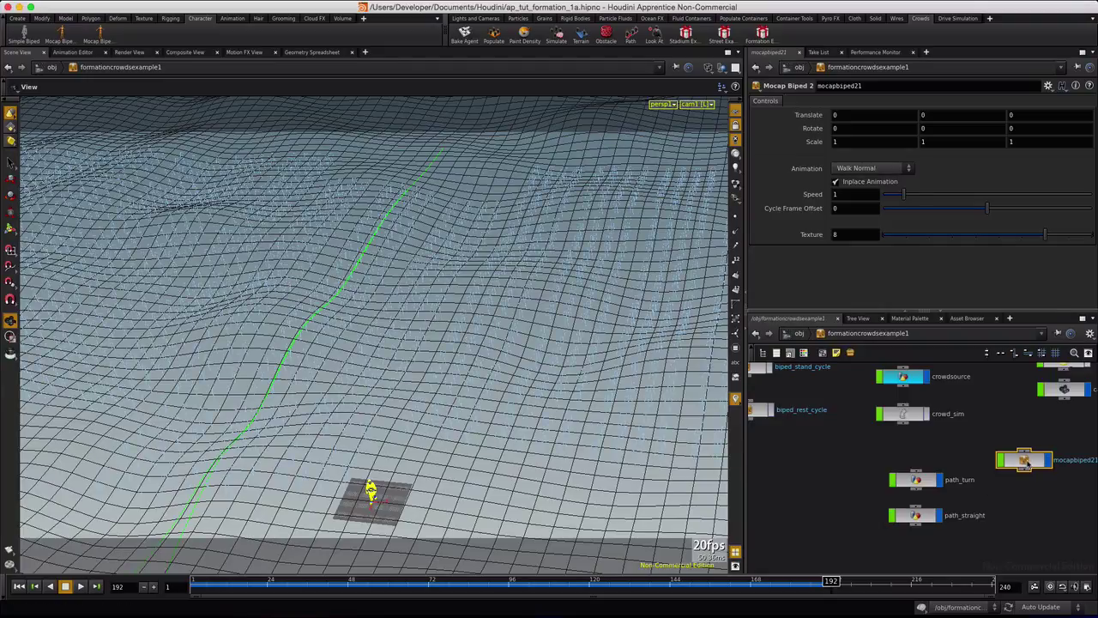
{"action": "key", "text": "Delete"}
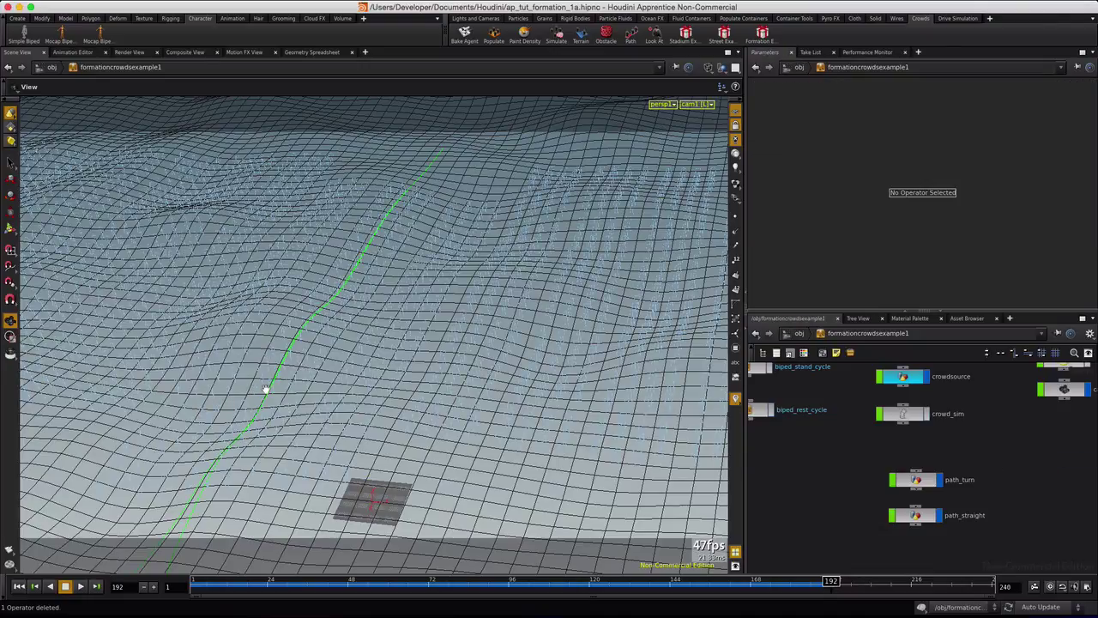
{"action": "key", "text": "super+Tab"}
{"action": "key", "text": "super+Tab"}
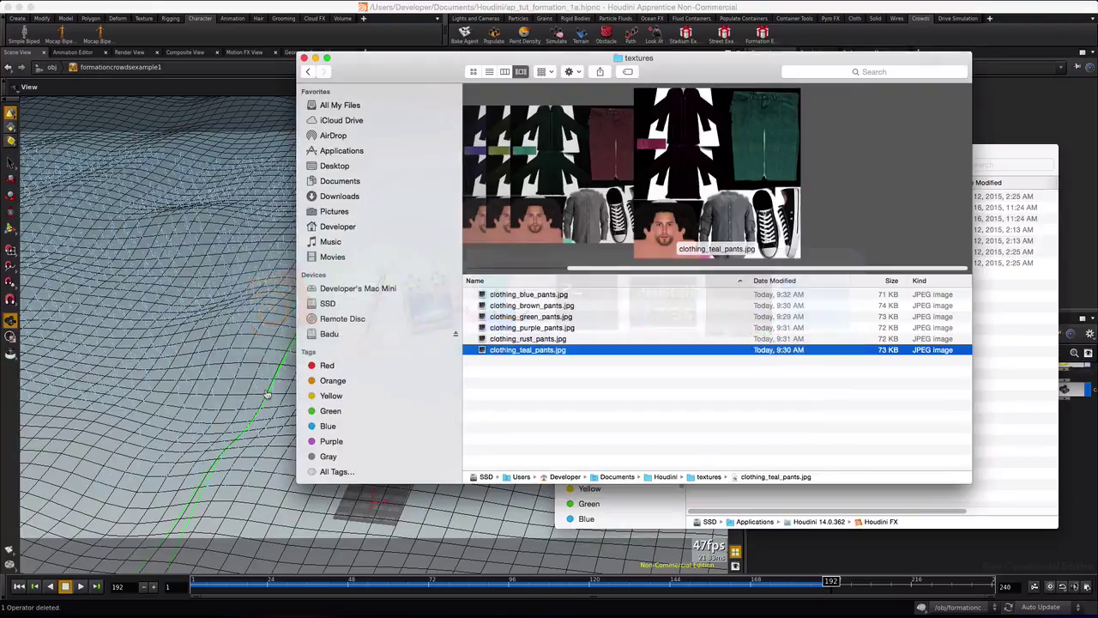
{"action": "left_click", "coordinate": [530, 295]}
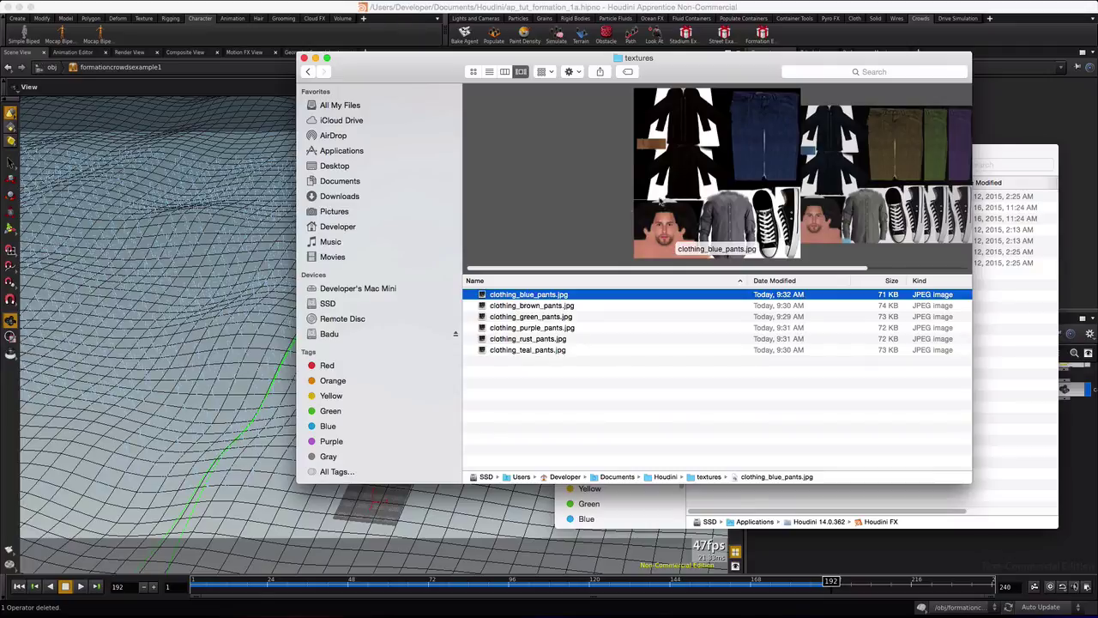
{"action": "key", "text": "Down"}
{"action": "key", "text": "Down"}
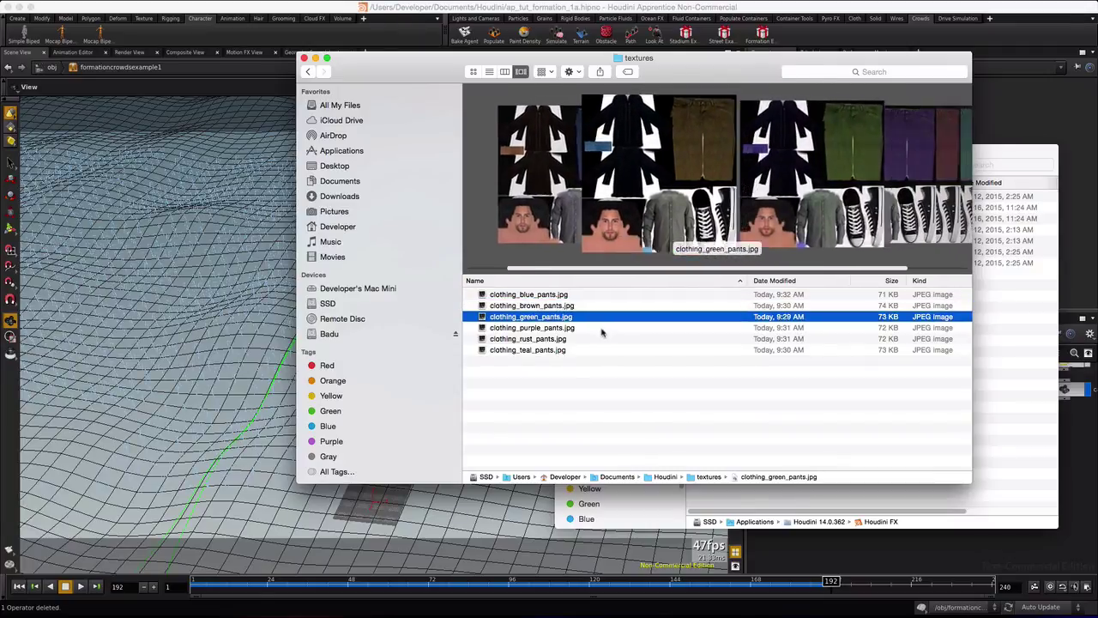
{"action": "key", "text": "Down"}
{"action": "key", "text": "Down"}
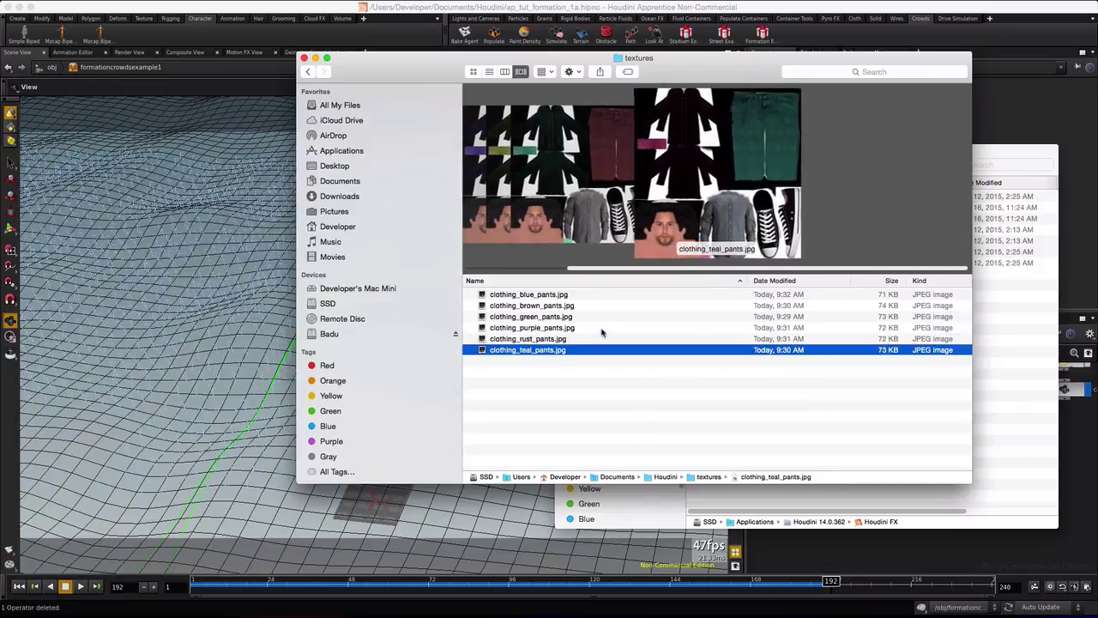
{"action": "key", "text": "Up"}
{"action": "key", "text": "Up"}
{"action": "key", "text": "Up"}
{"action": "key", "text": "Up"}
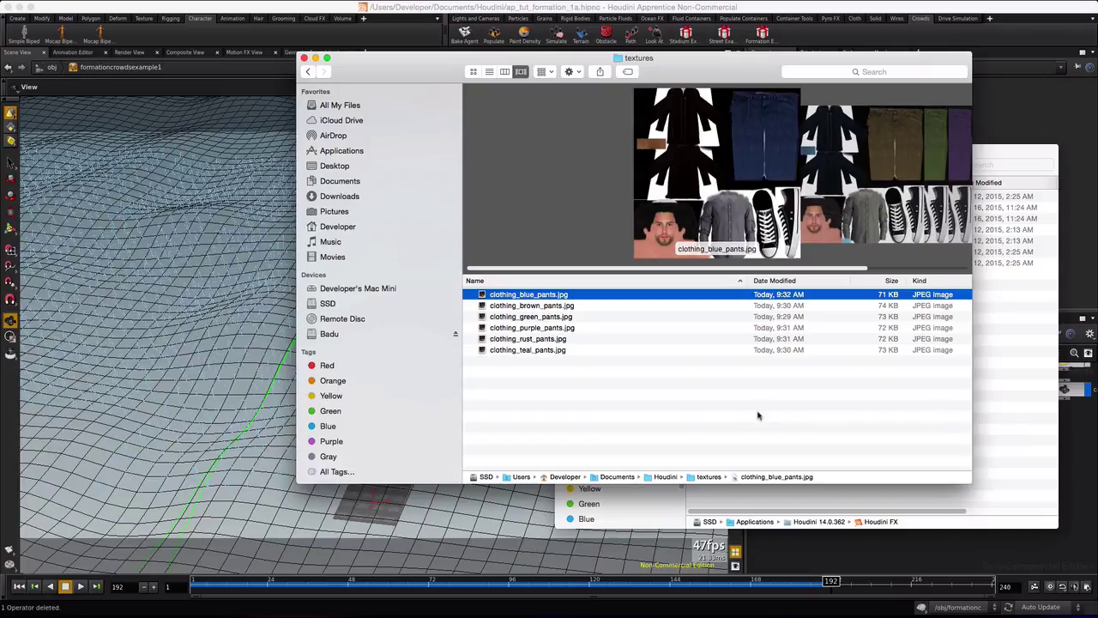
In TextEdit, highlight the target group and baseColorMap entries, then select the whole JSON.
{"action": "key", "text": "super+Tab"}
{"action": "key", "text": "super+Tab"}
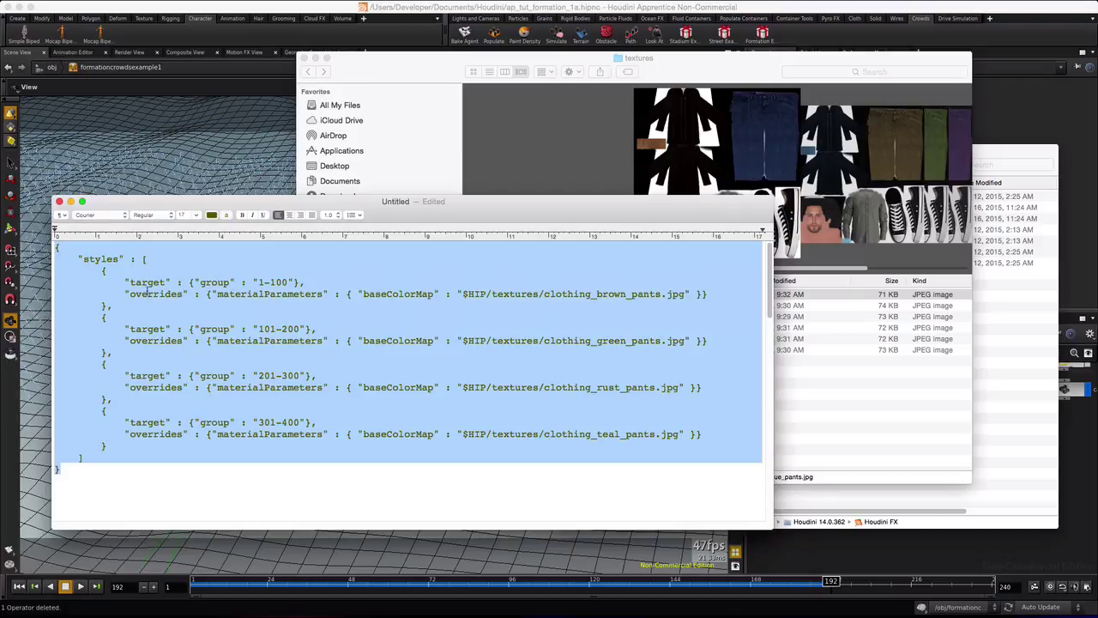
{"action": "left_click_drag", "start_coordinate": [189, 282], "coordinate": [297, 282]}
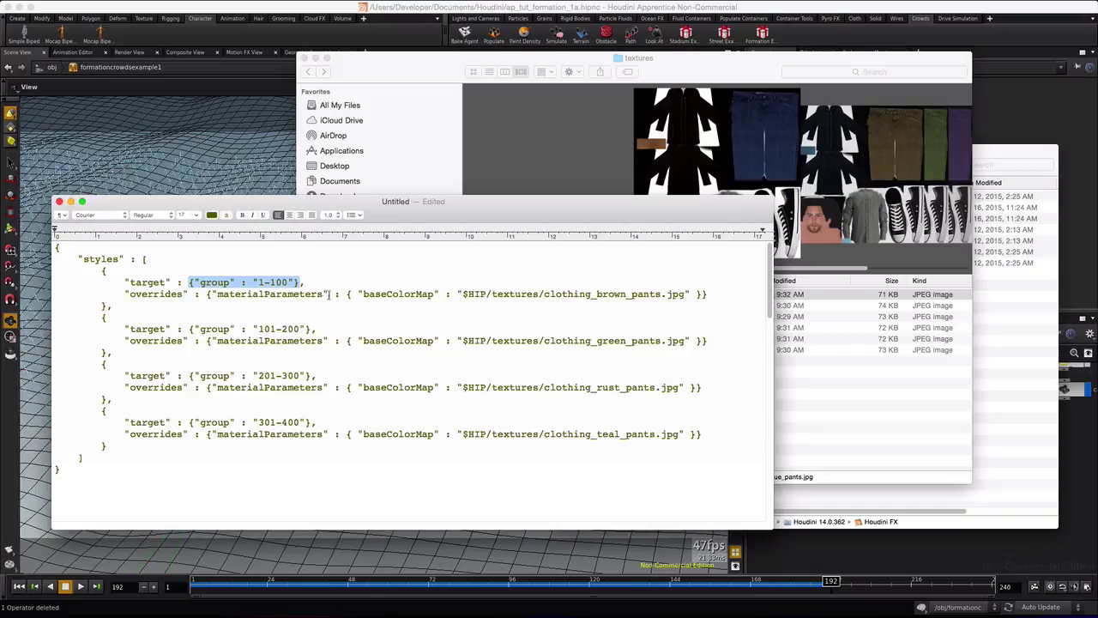
{"action": "left_click_drag", "start_coordinate": [364, 295], "coordinate": [434, 295]}
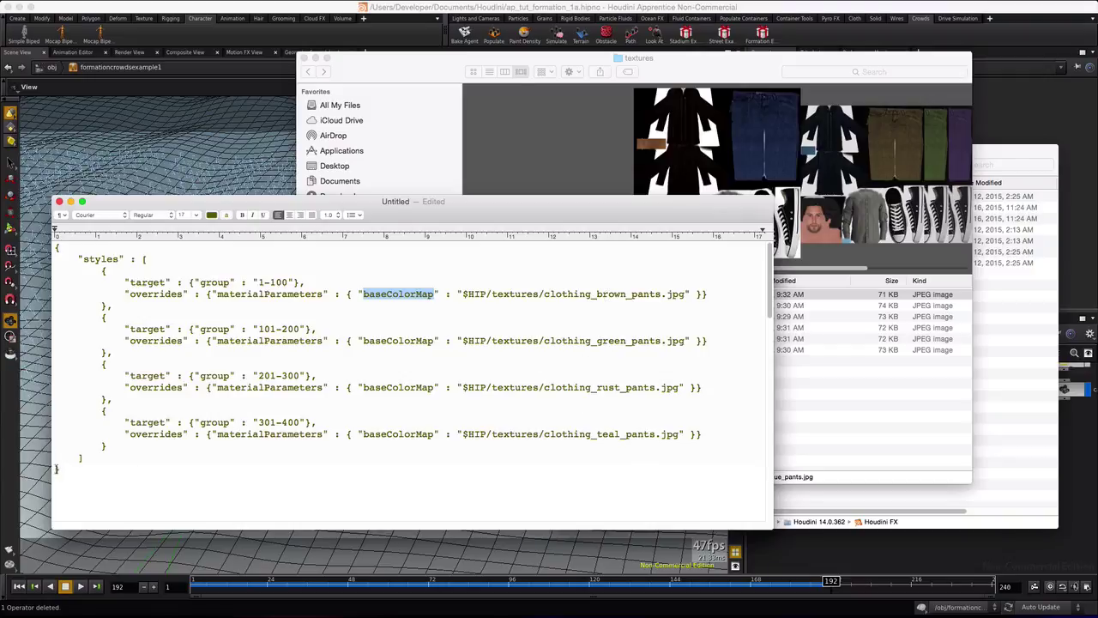
{"action": "left_click_drag", "start_coordinate": [57, 470], "coordinate": [55, 247]}
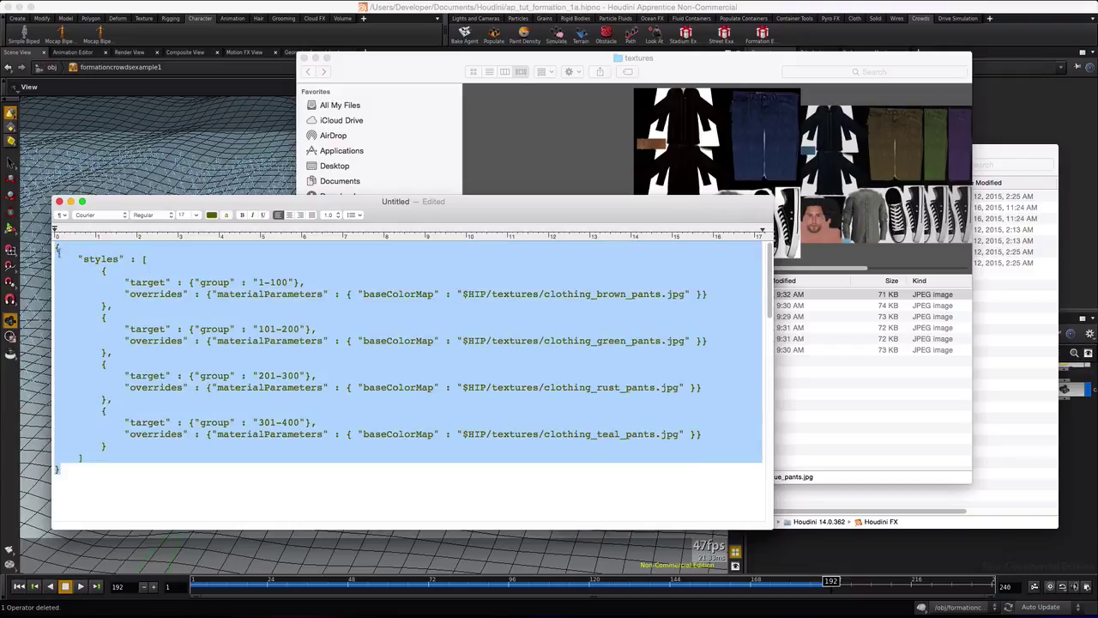
Select the crowdsource node and open its Edit Parameter Interface dialog.
{"action": "left_click", "coordinate": [1079, 502]}
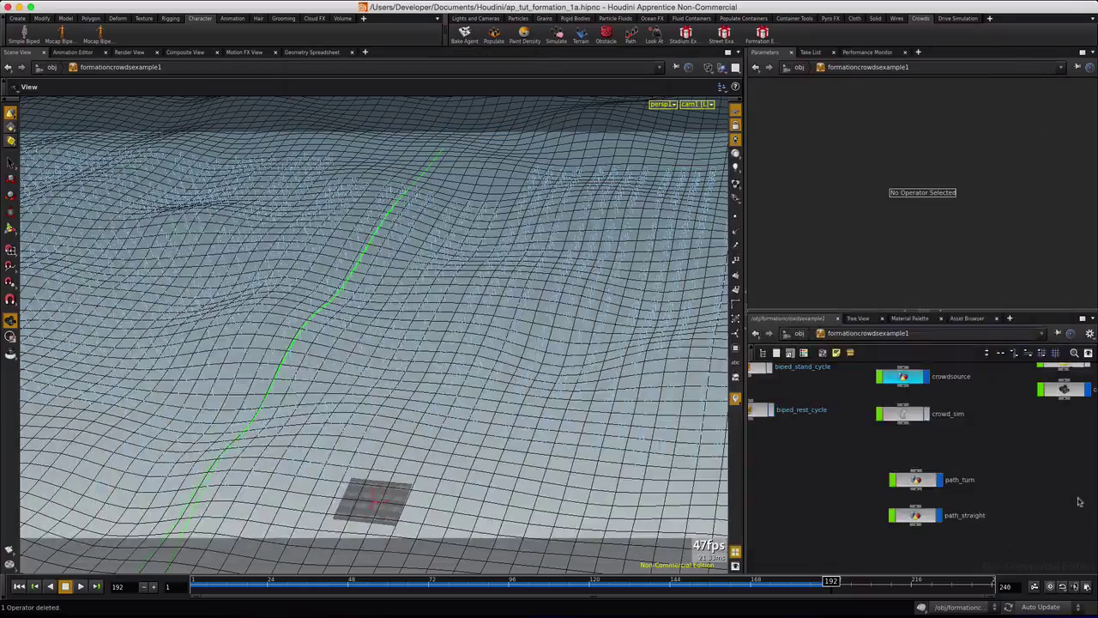
{"action": "left_click", "coordinate": [899, 380]}
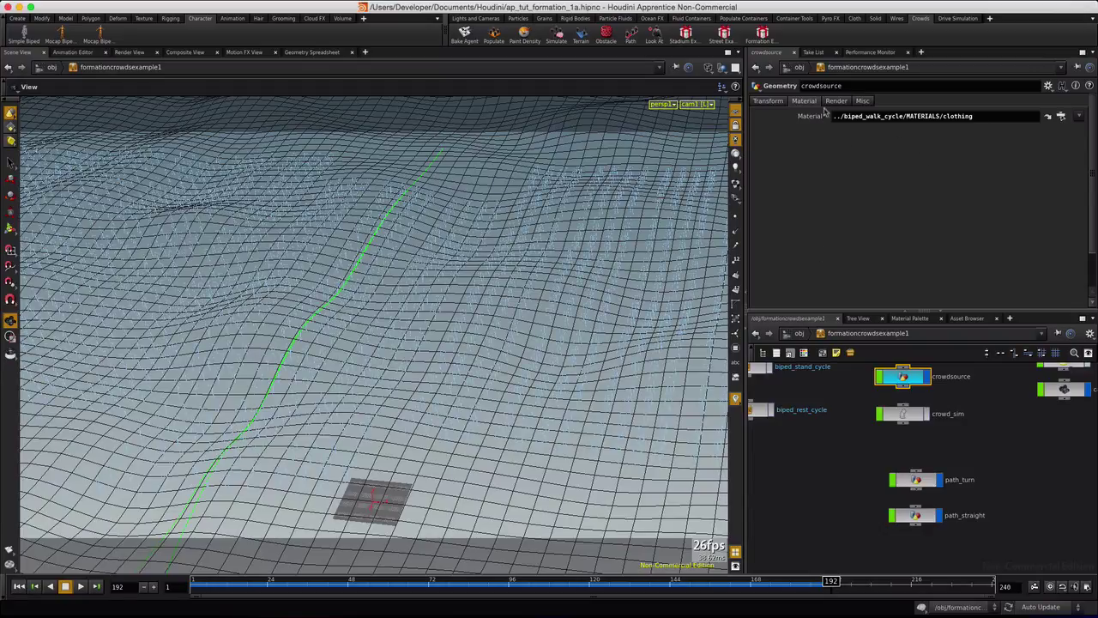
{"action": "left_click", "coordinate": [1048, 87]}
{"action": "left_click", "coordinate": [961, 99]}
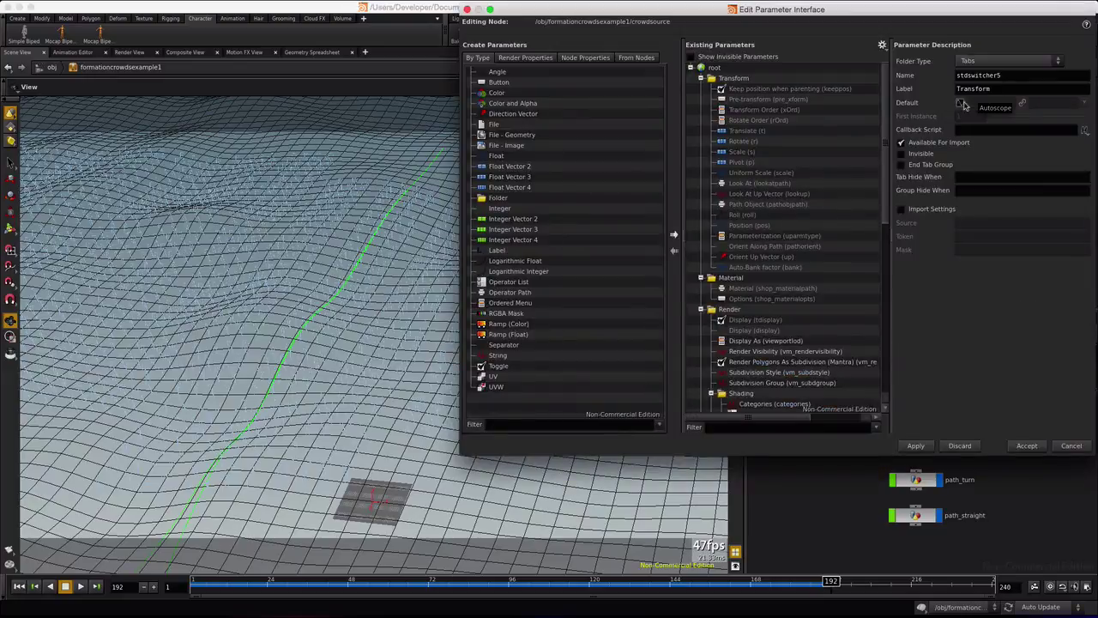
Drag Mantra's Material Style Sheet render property into the Material folder and accept.
{"action": "left_click", "coordinate": [518, 58]}
{"action": "type", "text": "styleshee"}
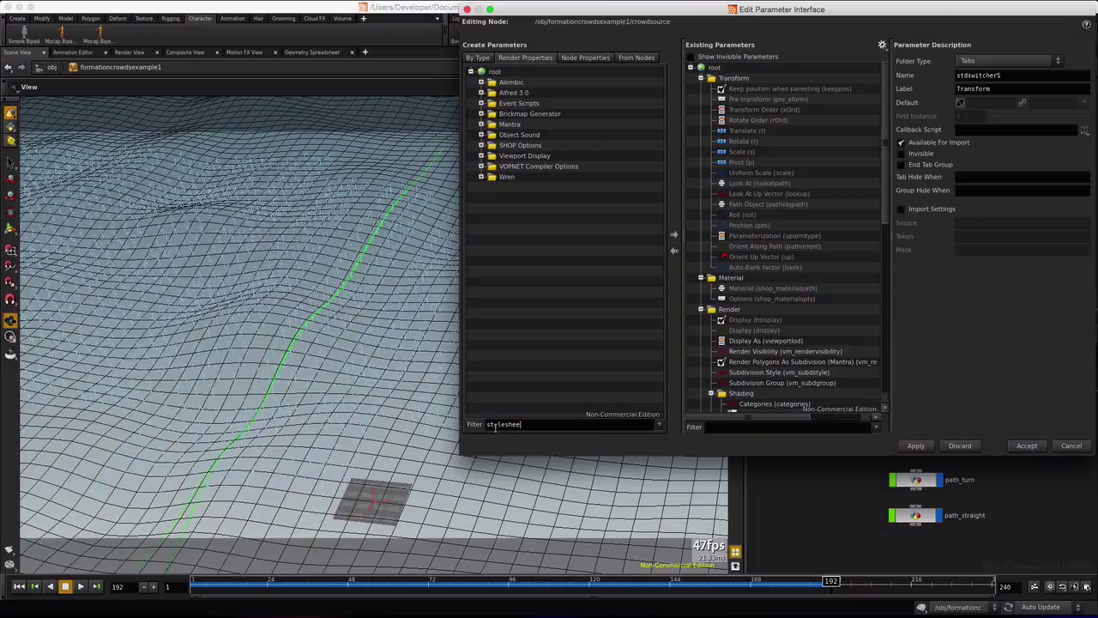
{"action": "type", "text": "t"}
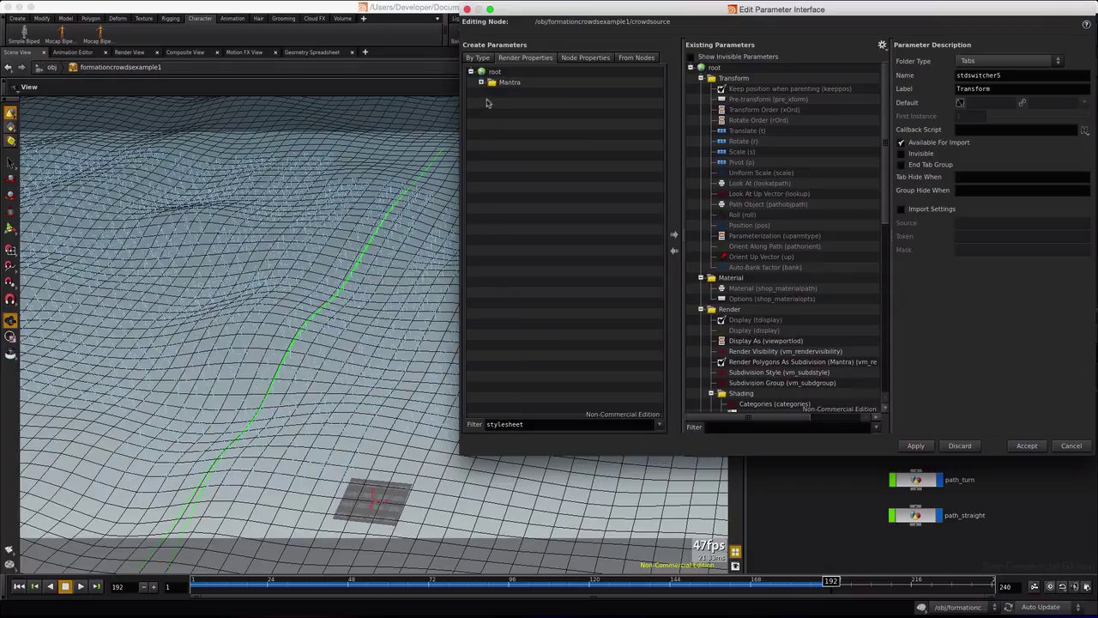
{"action": "left_click", "coordinate": [481, 82]}
{"action": "left_click", "coordinate": [490, 94]}
{"action": "left_click", "coordinate": [509, 108]}
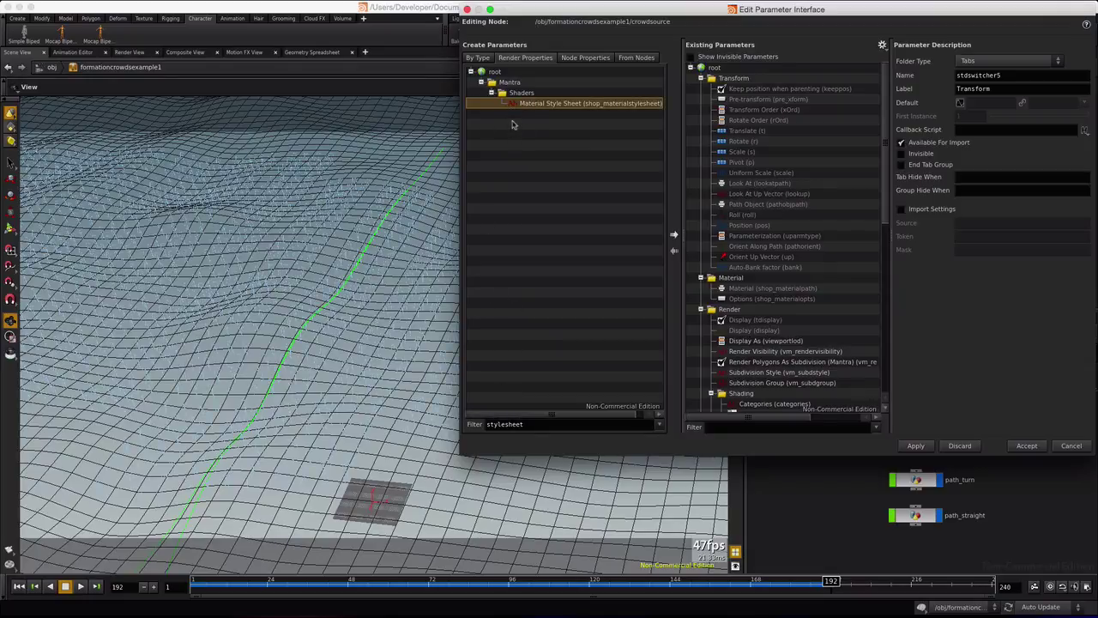
{"action": "left_click_drag", "start_coordinate": [513, 107], "coordinate": [739, 288]}
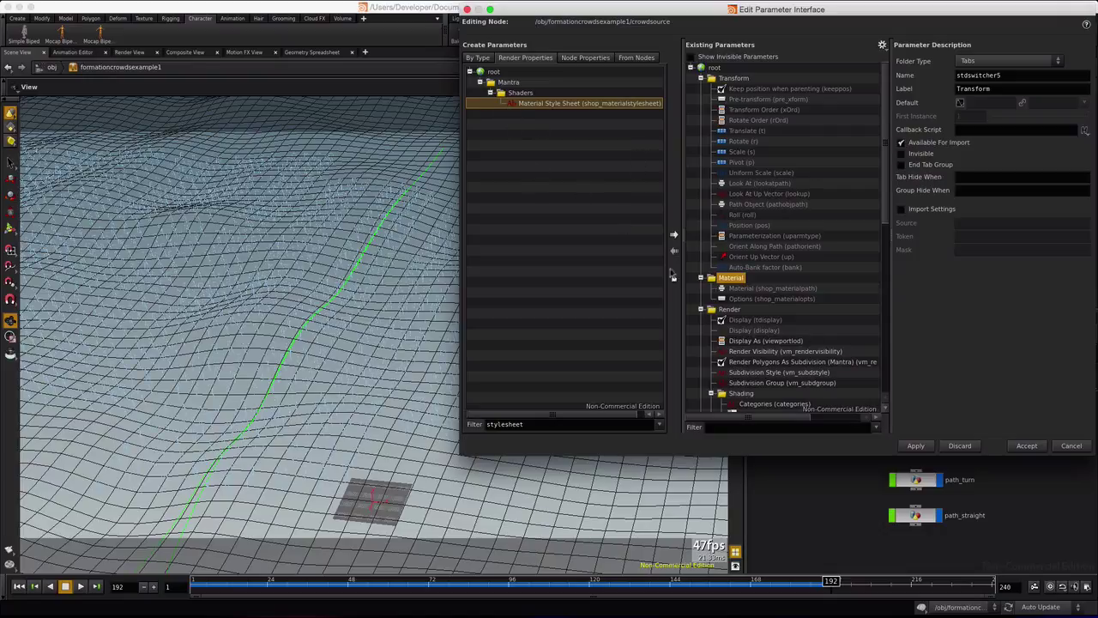
{"action": "left_click", "coordinate": [510, 122]}
{"action": "left_click", "coordinate": [511, 104]}
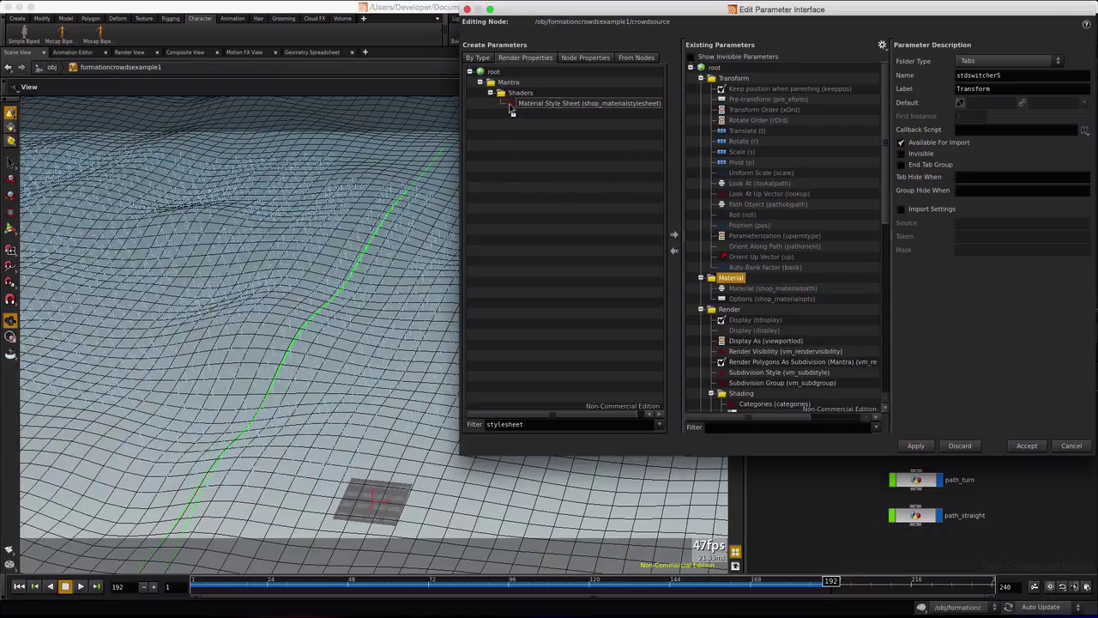
{"action": "left_click", "coordinate": [1025, 447]}
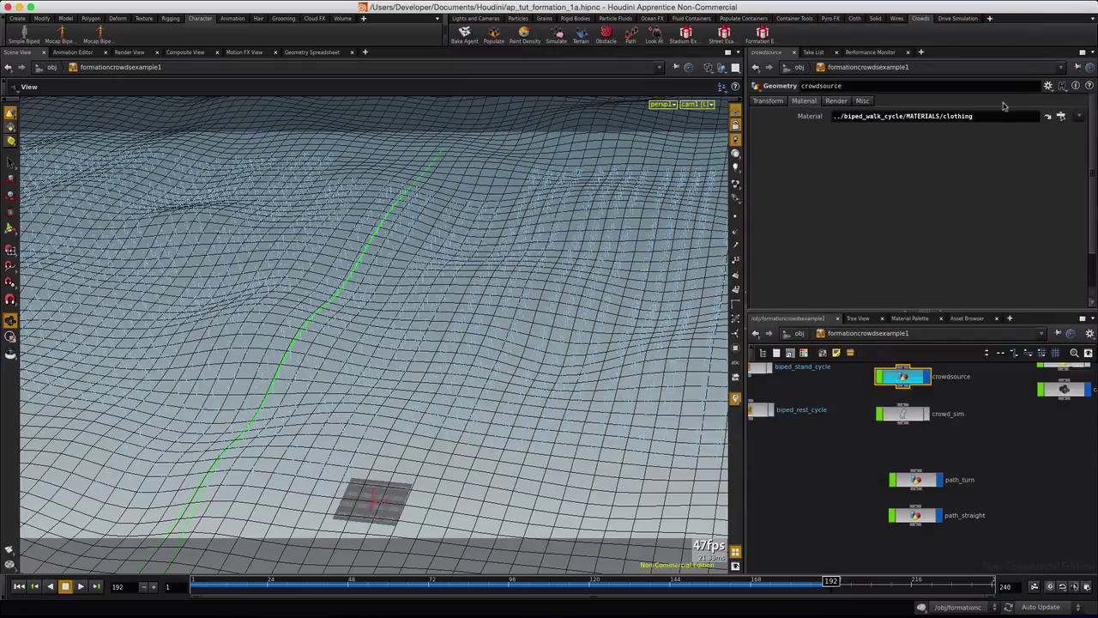
Reopen the parameter interface and add Material Style Sheet to the Material folder again.
{"action": "left_click", "coordinate": [1048, 86]}
{"action": "left_click", "coordinate": [954, 98]}
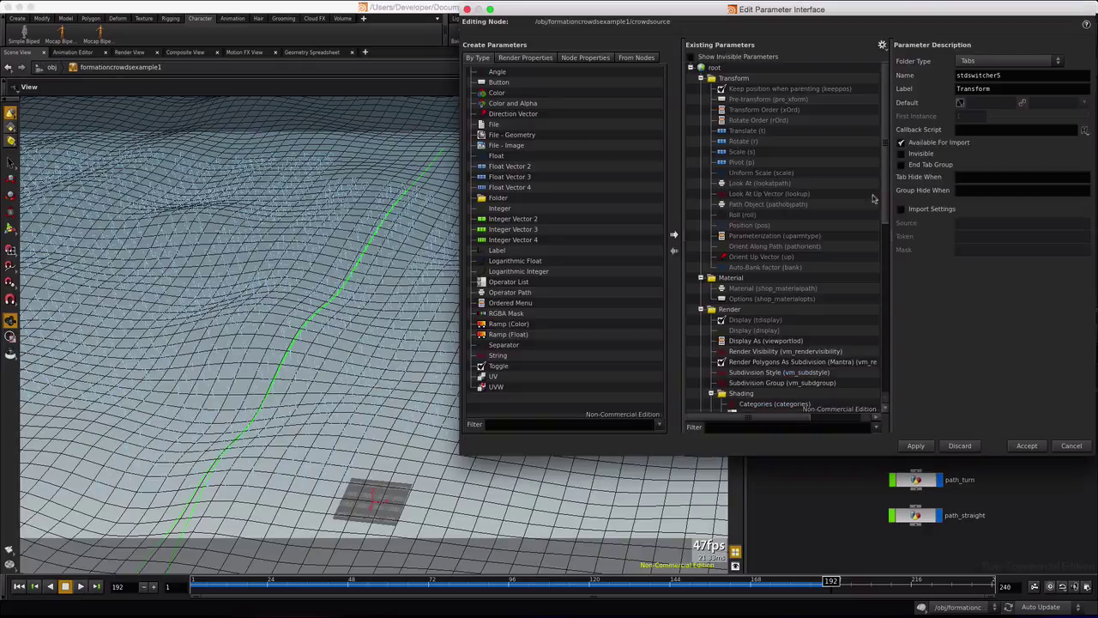
{"action": "left_click", "coordinate": [539, 60]}
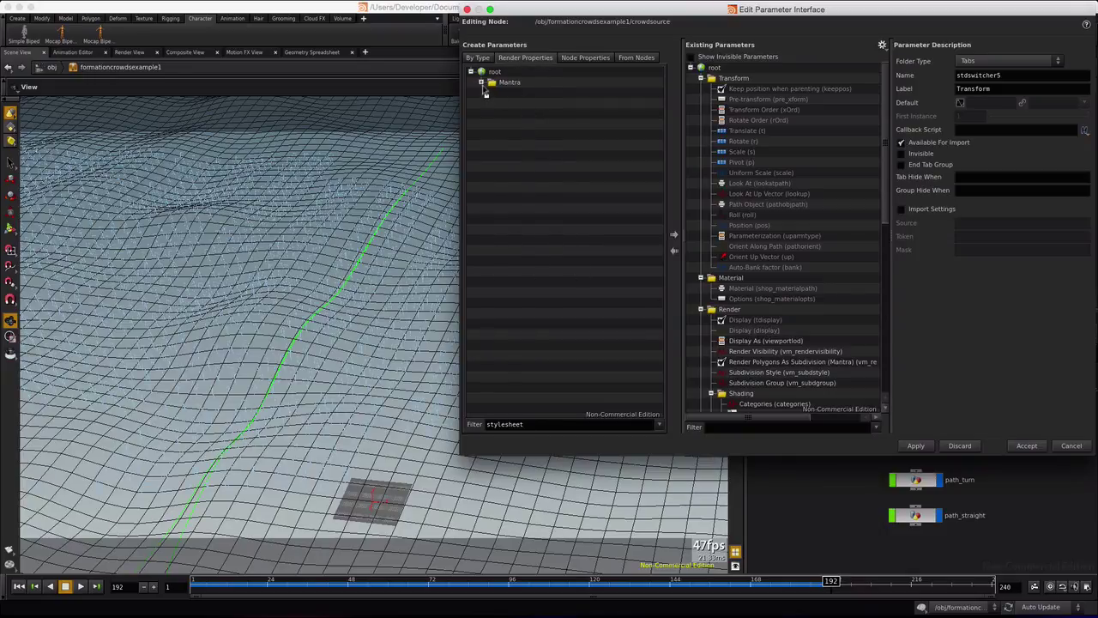
{"action": "left_click", "coordinate": [481, 82]}
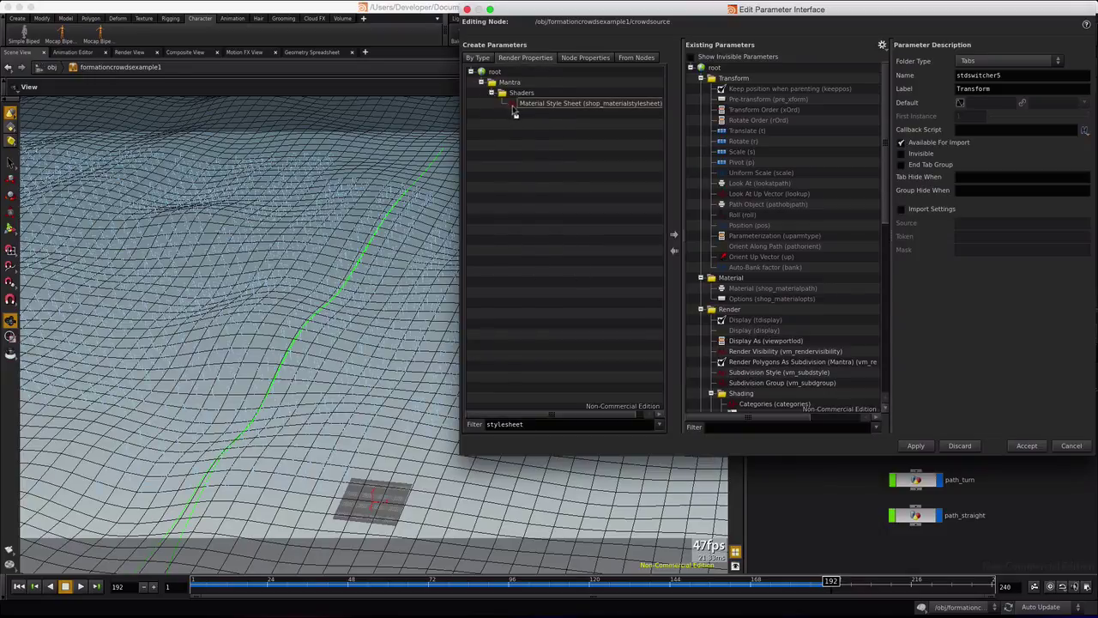
{"action": "left_click_drag", "start_coordinate": [515, 105], "coordinate": [723, 283]}
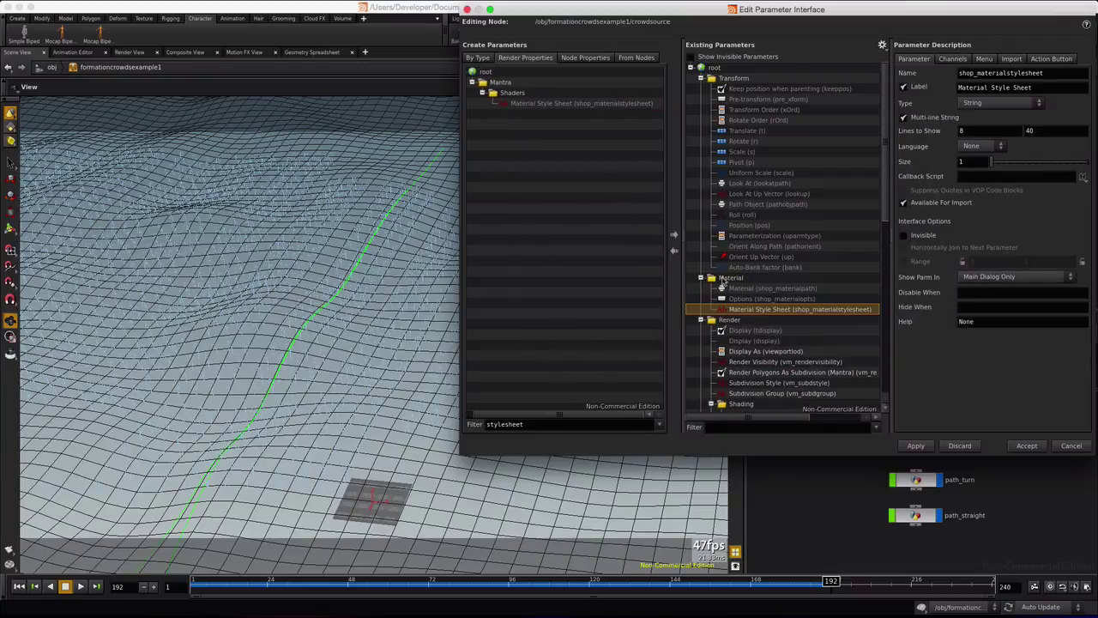
Accept the new parameter, paste the pants style sheet JSON into it, and check the Render View.
{"action": "left_click", "coordinate": [1025, 446]}
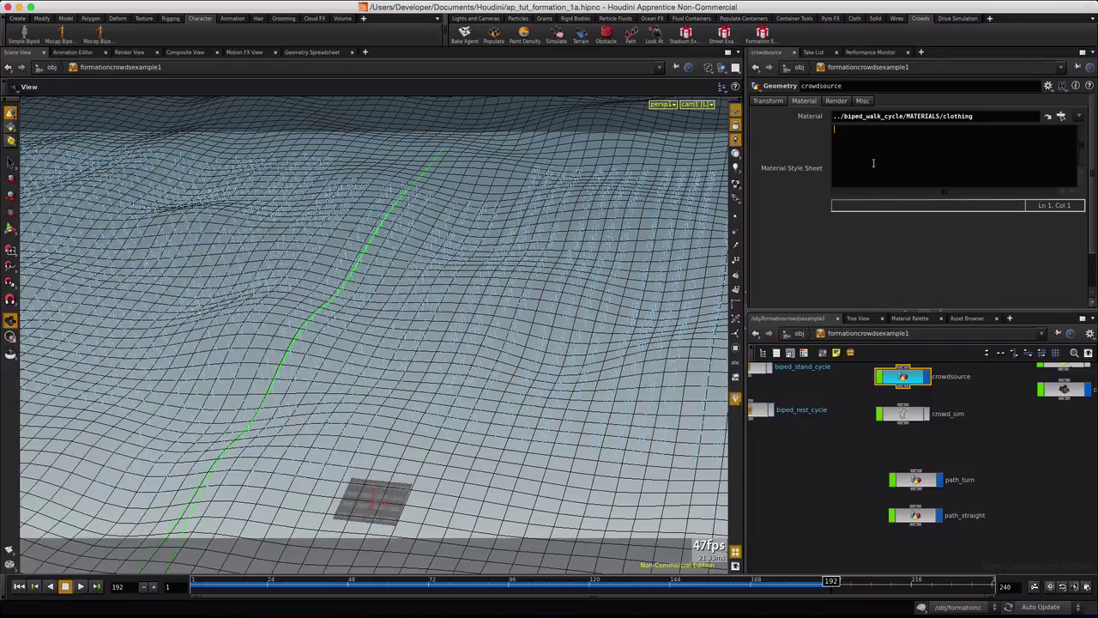
{"action": "key", "text": "ctrl+v"}
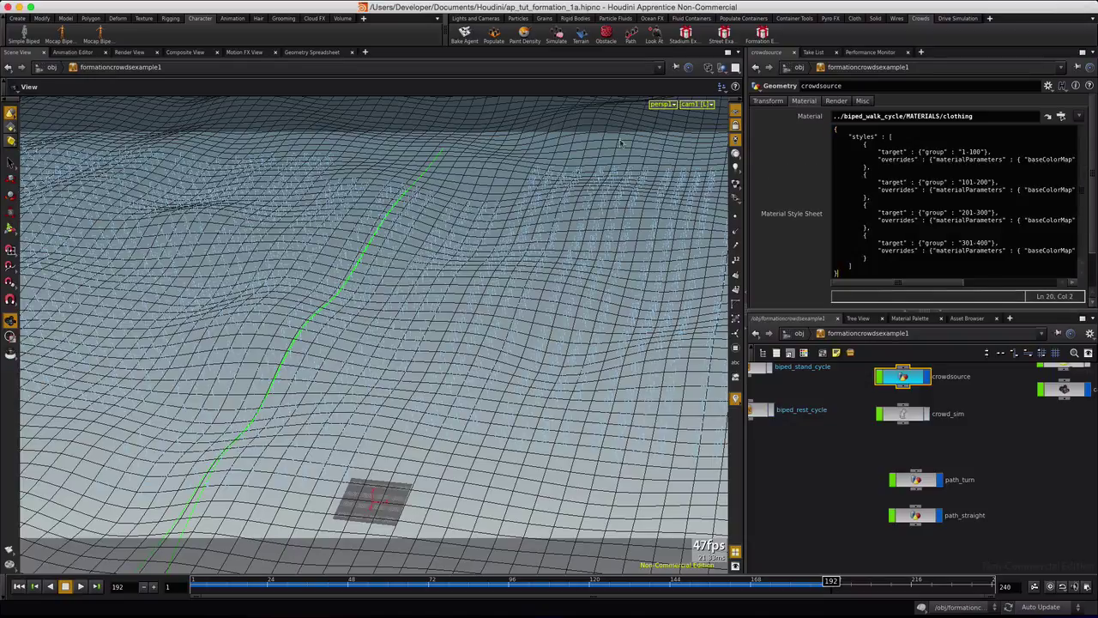
{"action": "left_click", "coordinate": [136, 52]}
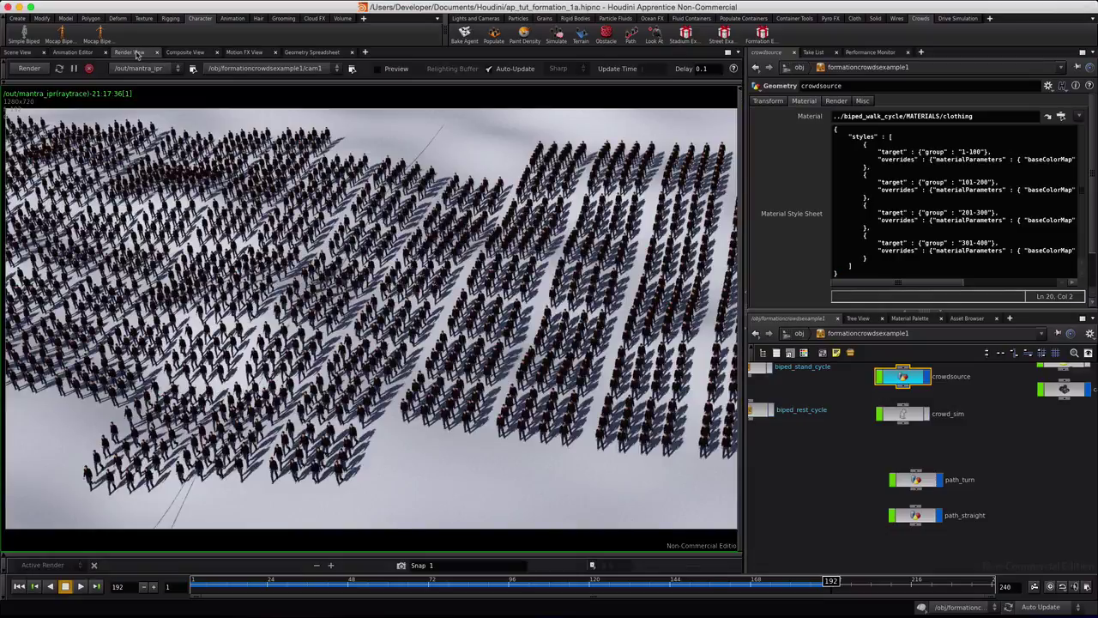
Back in the Scene View, orbit and zoom around the terrain.
{"action": "left_click", "coordinate": [17, 53]}
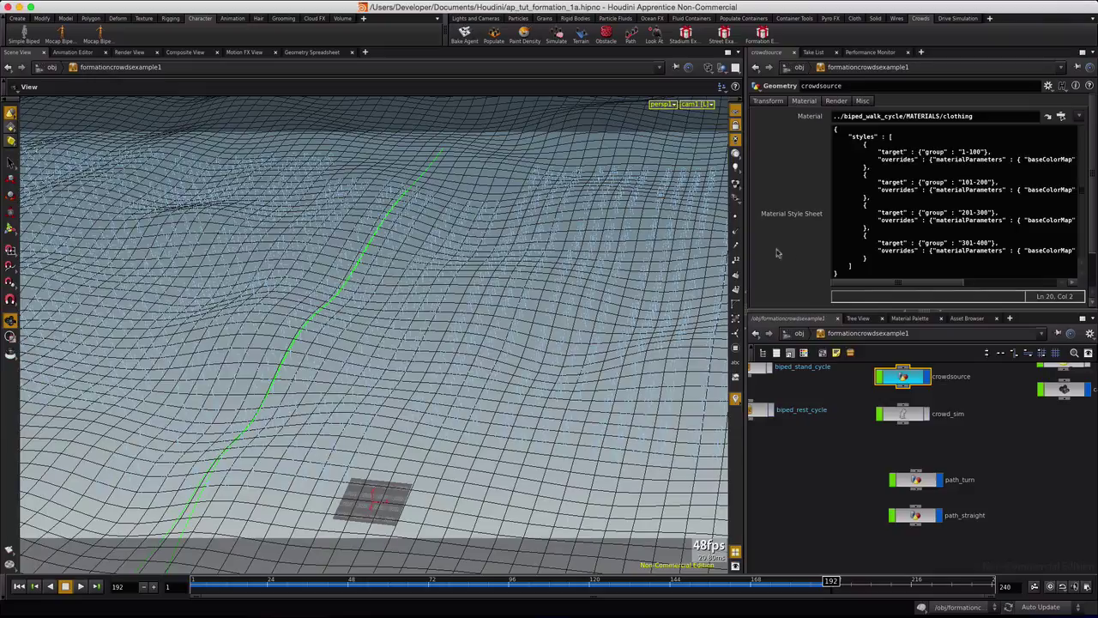
{"action": "left_click_drag", "start_coordinate": [297, 404], "coordinate": [293, 398]}
{"action": "scroll", "coordinate": [292, 394], "scroll_direction": "up", "scroll_amount": 3}
{"action": "scroll", "coordinate": [290, 392], "scroll_direction": "up", "scroll_amount": 3}
{"action": "scroll", "coordinate": [289, 392], "scroll_direction": "up", "scroll_amount": 2}
{"action": "scroll", "coordinate": [242, 499], "scroll_direction": "down", "scroll_amount": 3}
{"action": "scroll", "coordinate": [243, 500], "scroll_direction": "down", "scroll_amount": 2}
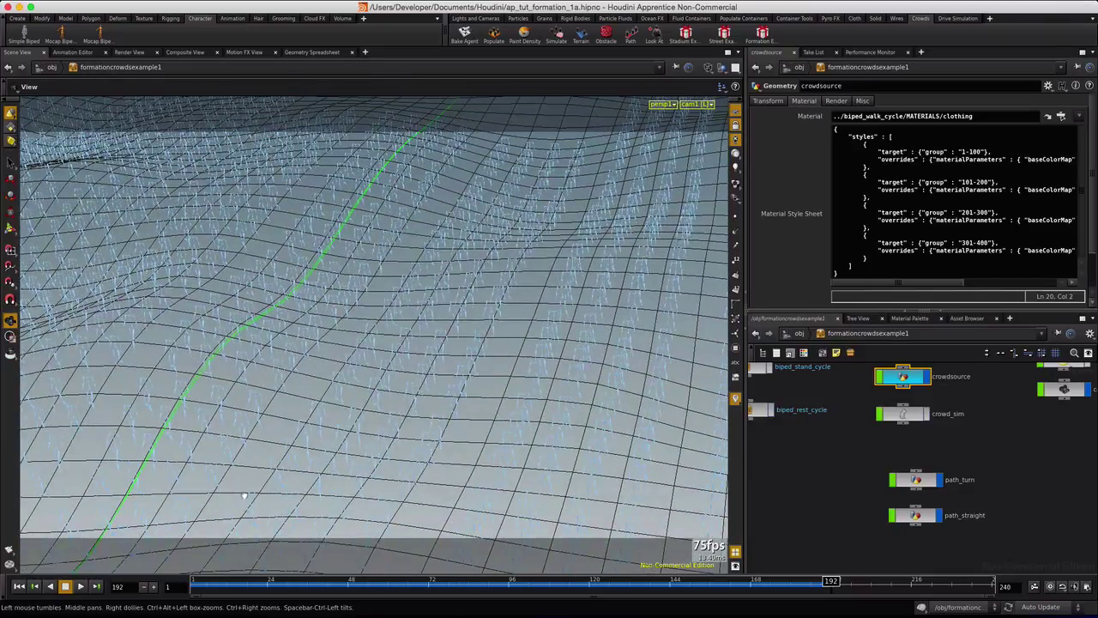
Start a Mantra IPR render of the crowd in the Render View, then switch applications.
{"action": "left_click", "coordinate": [128, 52]}
{"action": "left_click", "coordinate": [29, 68]}
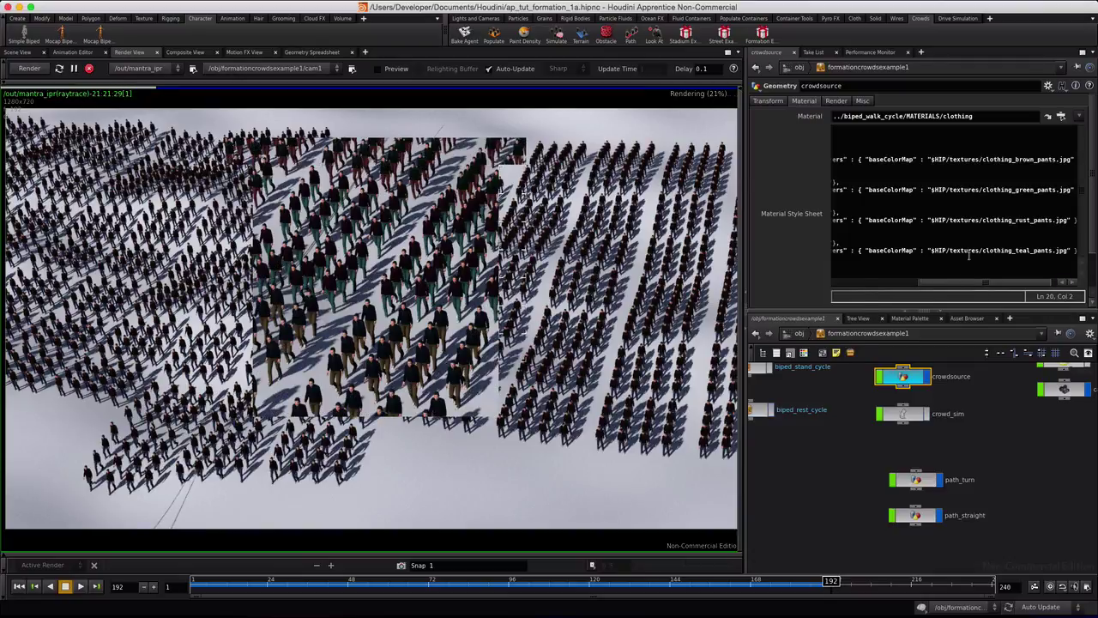
{"action": "key", "text": "super+Tab"}
{"action": "key", "text": "super+Tab"}
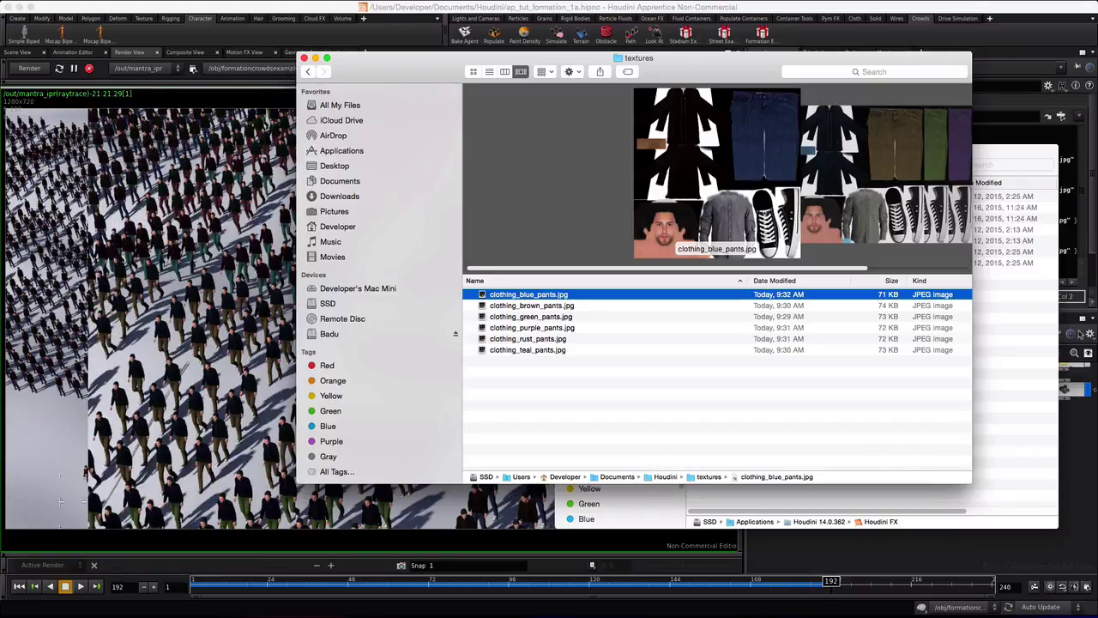
Bring the Houdini window in front of the Finder textures folder.
{"action": "left_click", "coordinate": [1023, 106]}
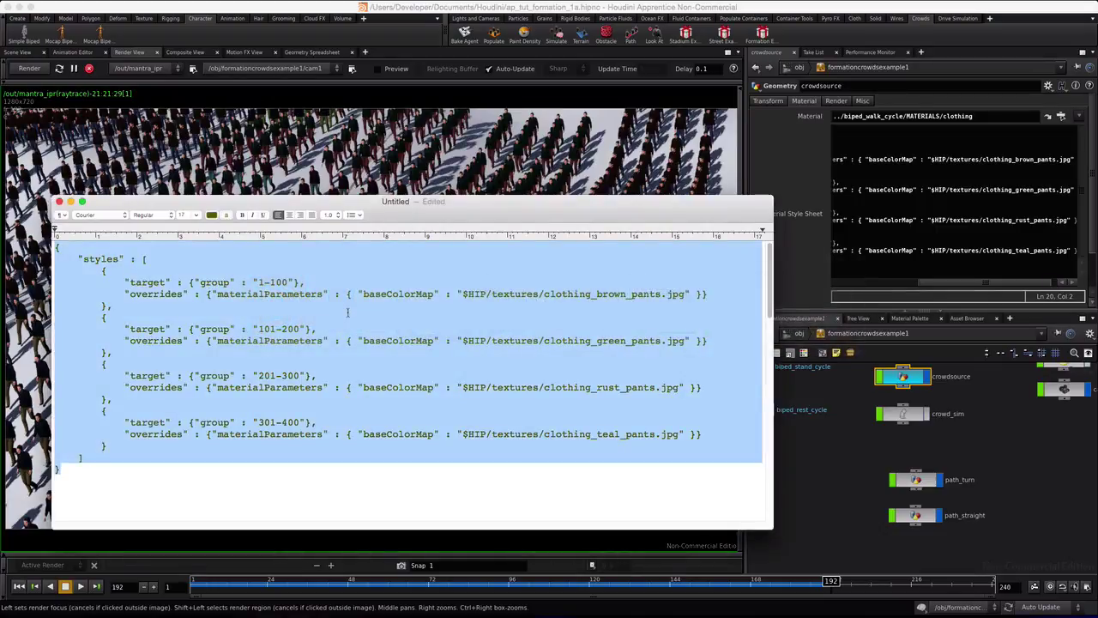
Select and copy the full JSON style sheet in TextEdit, then return to Houdini.
{"action": "scroll", "coordinate": [180, 373], "scroll_direction": "down", "scroll_amount": 1}
{"action": "scroll", "coordinate": [181, 372], "scroll_direction": "down", "scroll_amount": 1}
{"action": "scroll", "coordinate": [180, 374], "scroll_direction": "down", "scroll_amount": 4}
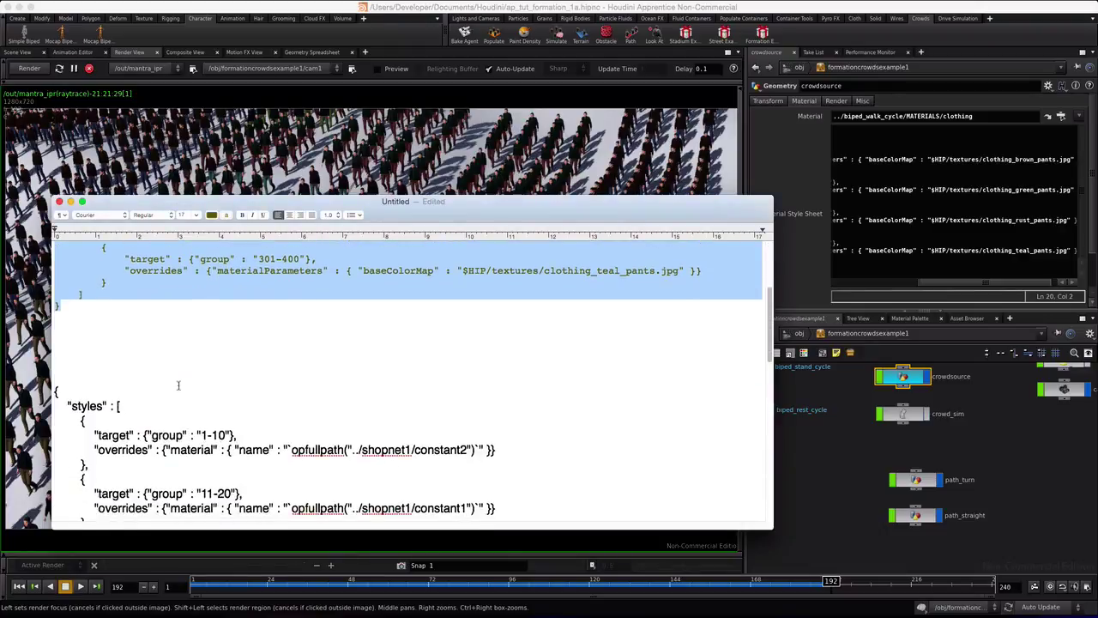
{"action": "scroll", "coordinate": [179, 381], "scroll_direction": "down", "scroll_amount": 2}
{"action": "scroll", "coordinate": [178, 383], "scroll_direction": "down", "scroll_amount": 3}
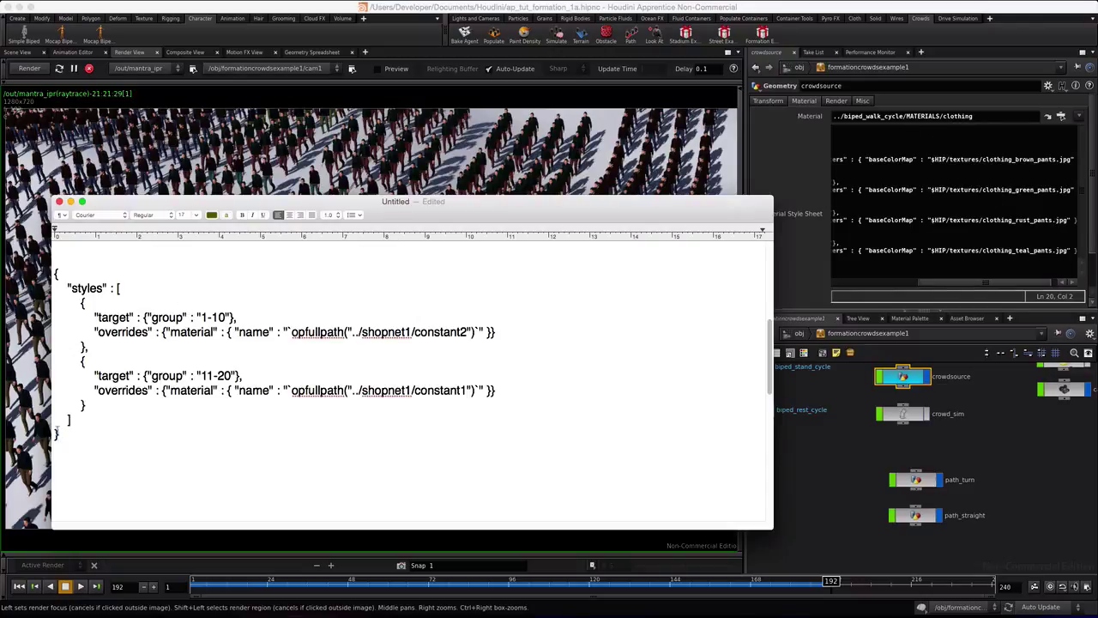
{"action": "left_click_drag", "start_coordinate": [56, 429], "coordinate": [44, 273]}
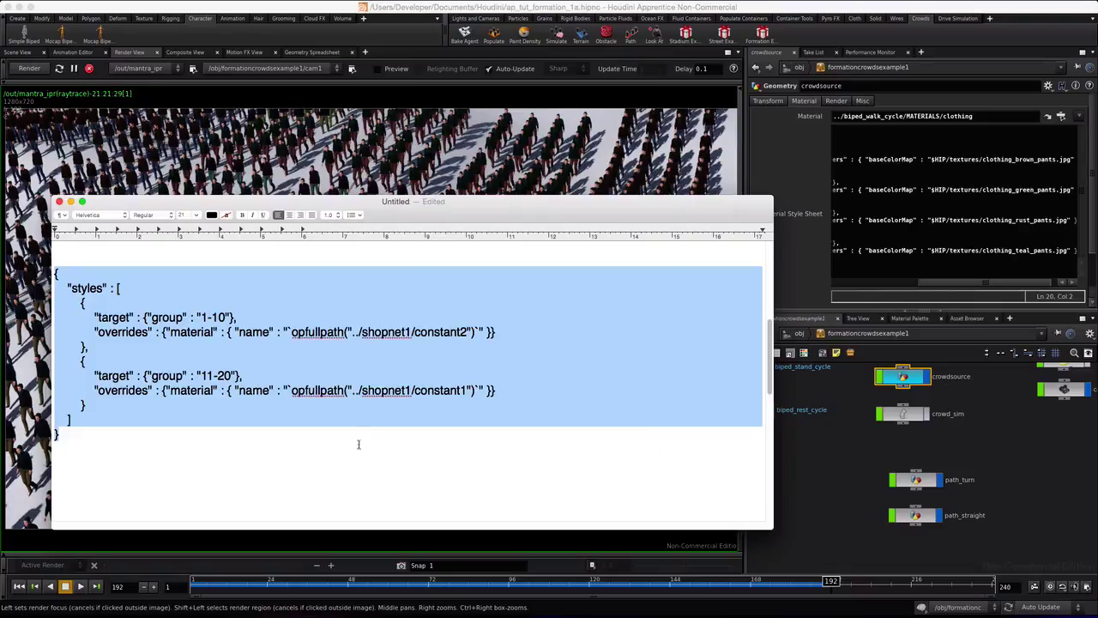
{"action": "left_click", "coordinate": [959, 266]}
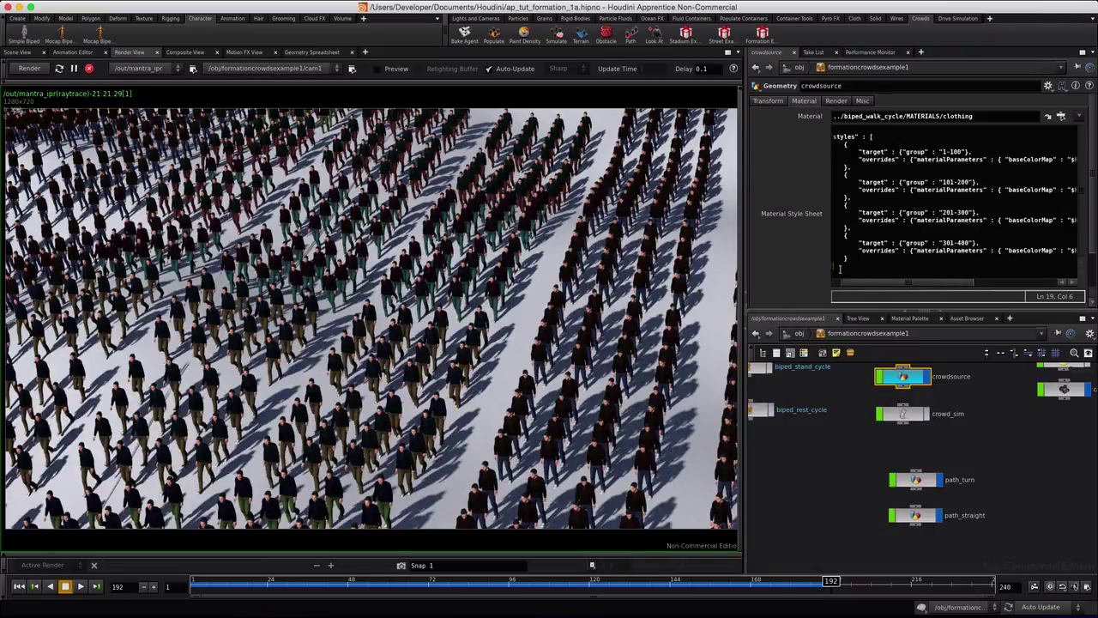
Replace crowdsource's Material Style Sheet with the pasted JSON for groups 1-10 and 11-20.
{"action": "key", "text": "ctrl+a"}
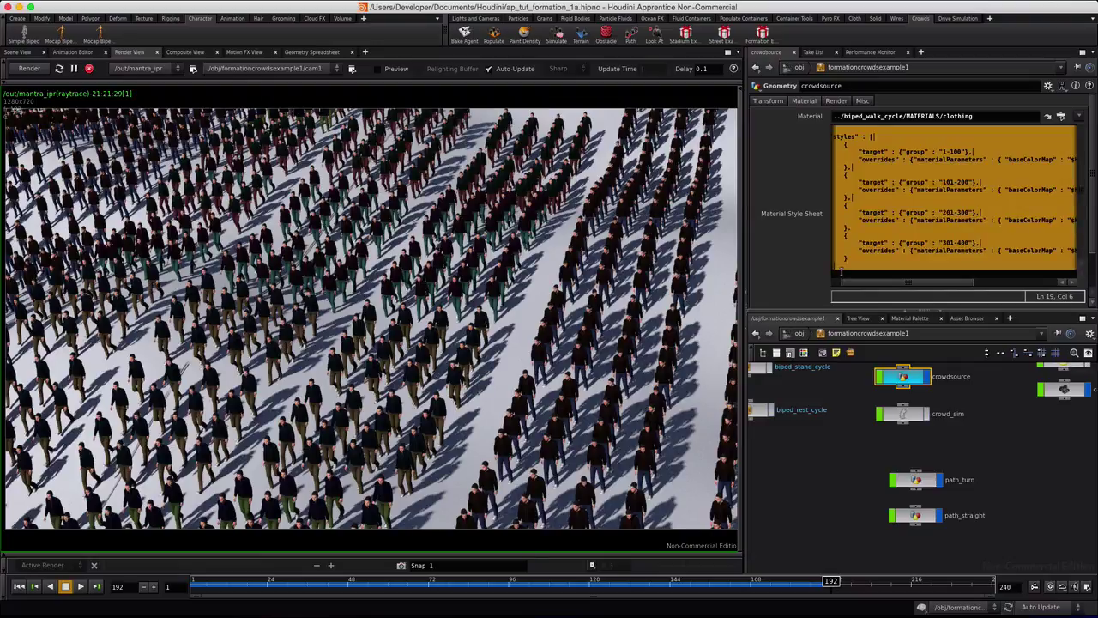
{"action": "key", "text": "BackSpace"}
{"action": "key", "text": "ctrl+v"}
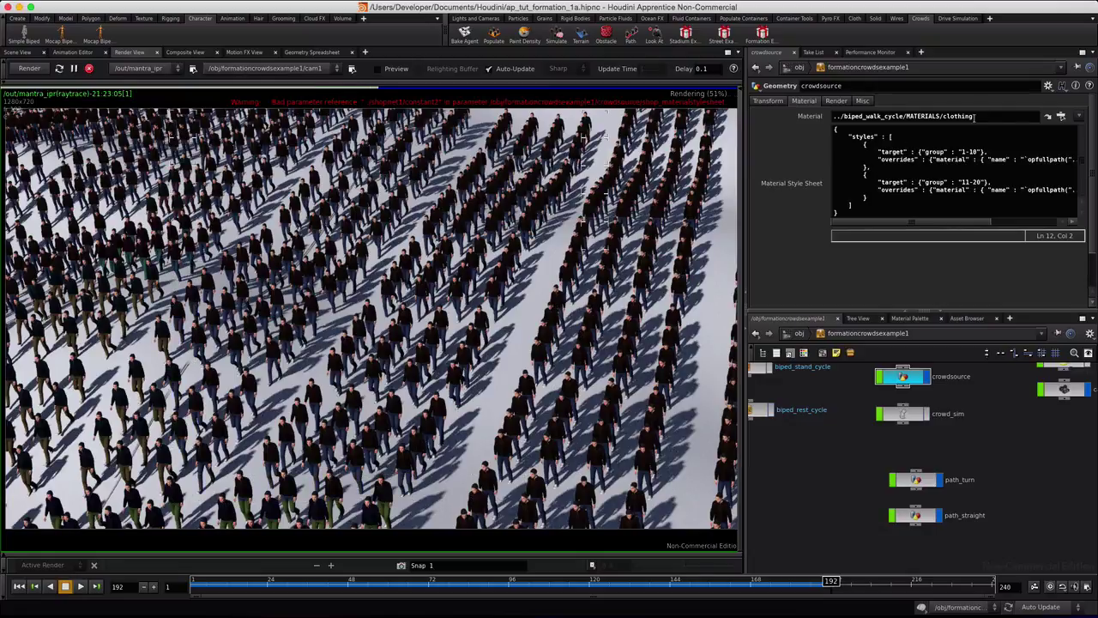
{"action": "left_click_drag", "start_coordinate": [973, 118], "coordinate": [822, 115]}
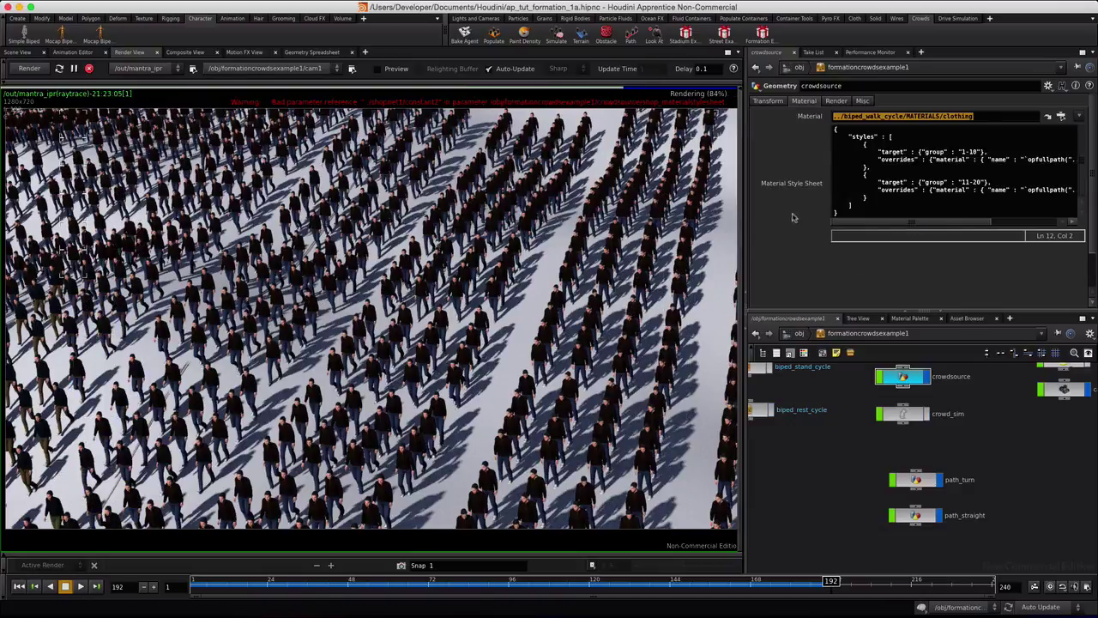
{"action": "left_click_drag", "start_coordinate": [743, 214], "coordinate": [609, 215]}
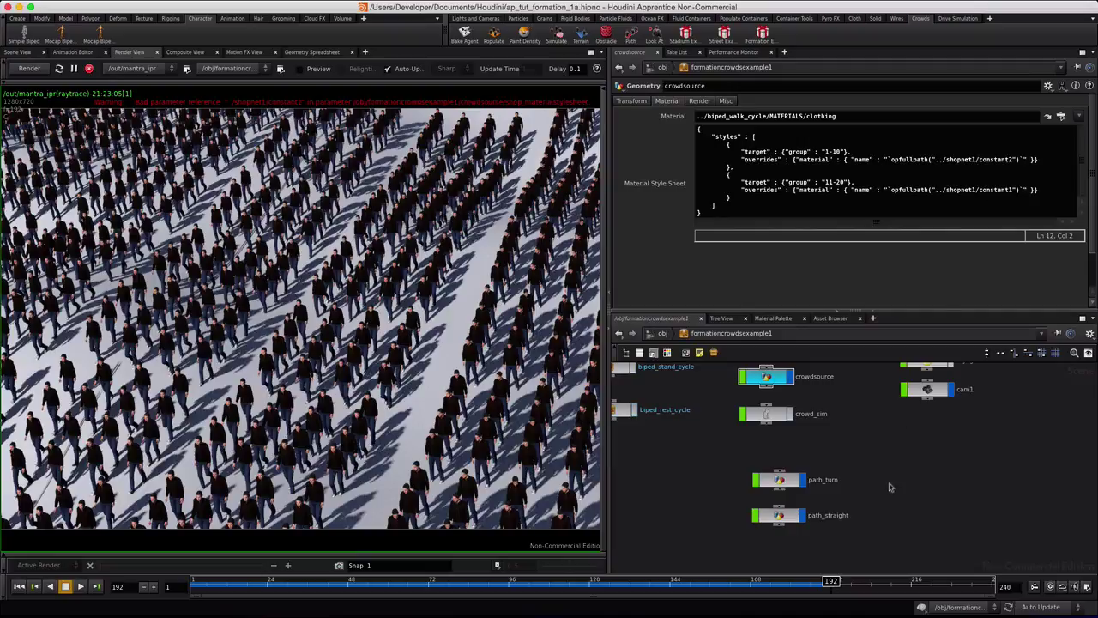
Create a shopnet1 material network in the crowd network and go inside it.
{"action": "key", "text": "Tab"}
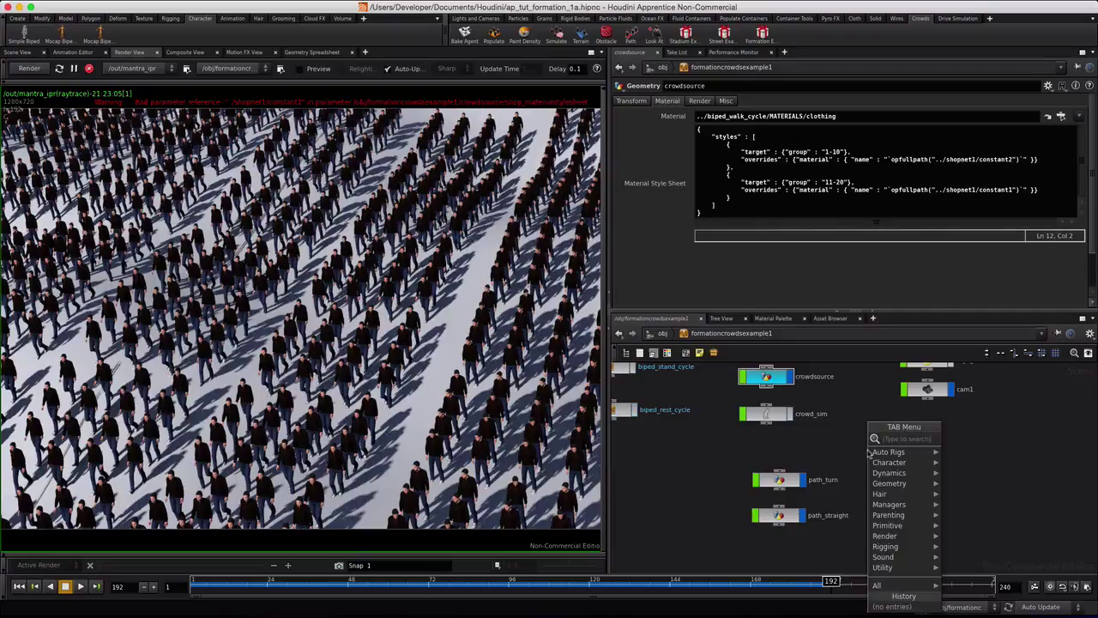
{"action": "type", "text": "agent"}
{"action": "key", "text": "Return"}
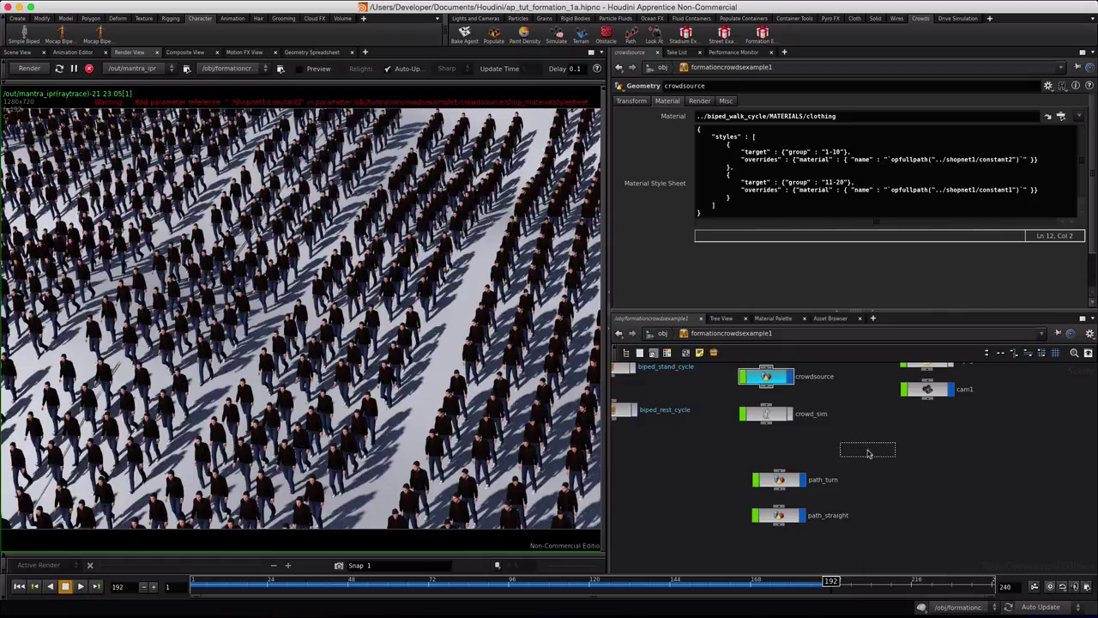
{"action": "left_click", "coordinate": [868, 454]}
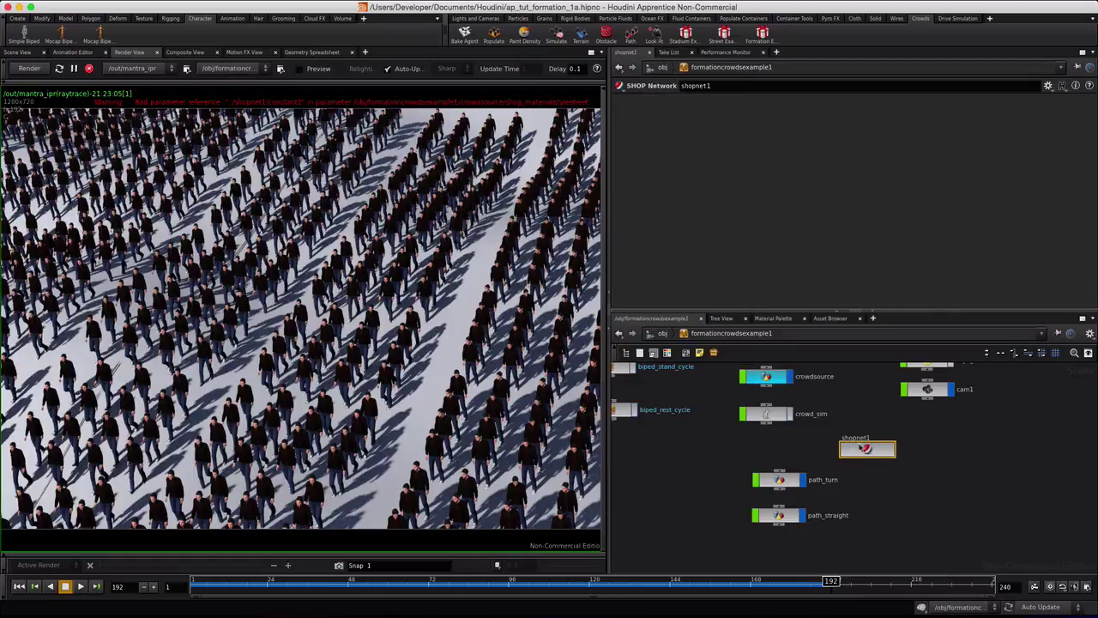
{"action": "double_click", "coordinate": [867, 451]}
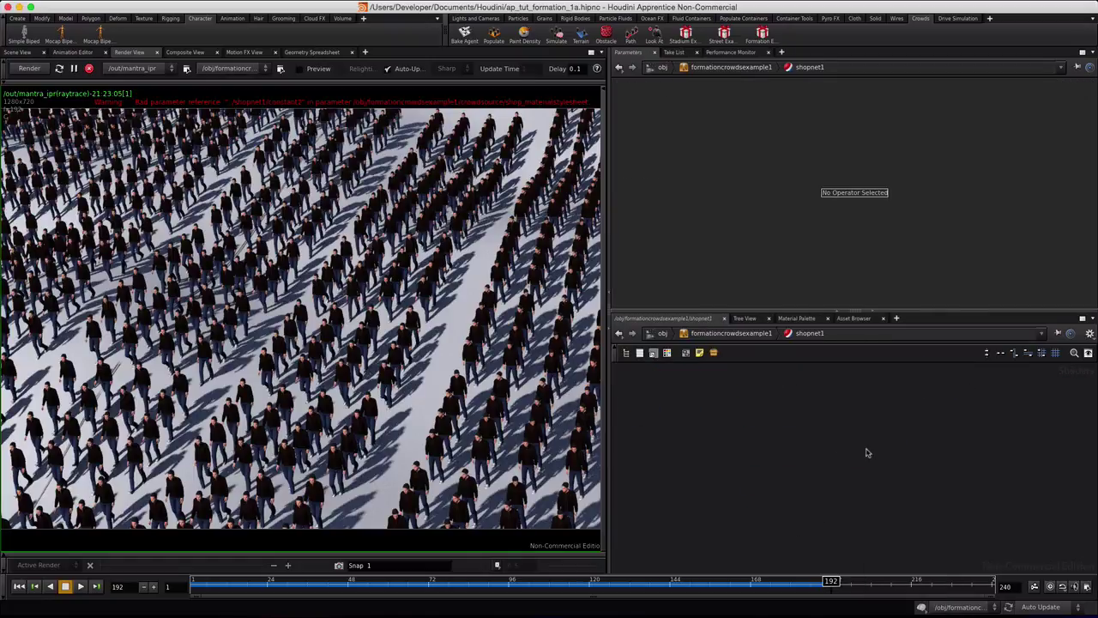
Add two Constant materials to shopnet1, naming the second one constant2.
{"action": "left_click", "coordinate": [626, 353]}
{"action": "left_click", "coordinate": [627, 396]}
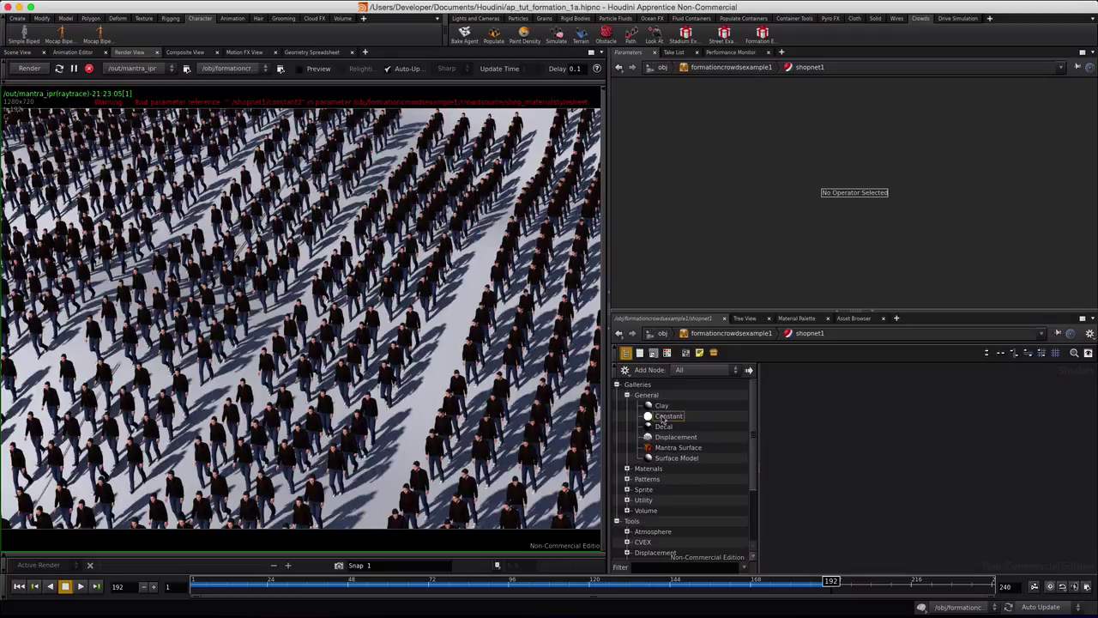
{"action": "left_click_drag", "start_coordinate": [664, 419], "coordinate": [865, 433]}
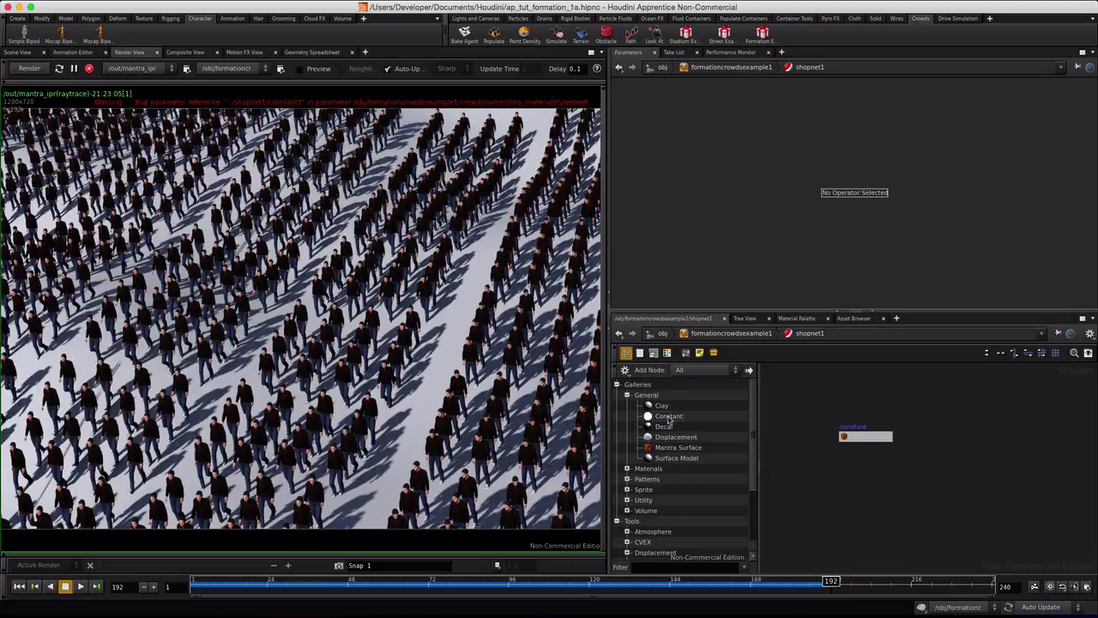
{"action": "left_click_drag", "start_coordinate": [669, 421], "coordinate": [797, 385]}
{"action": "double_click", "coordinate": [789, 376]}
{"action": "key", "text": "Return"}
{"action": "left_click", "coordinate": [789, 387]}
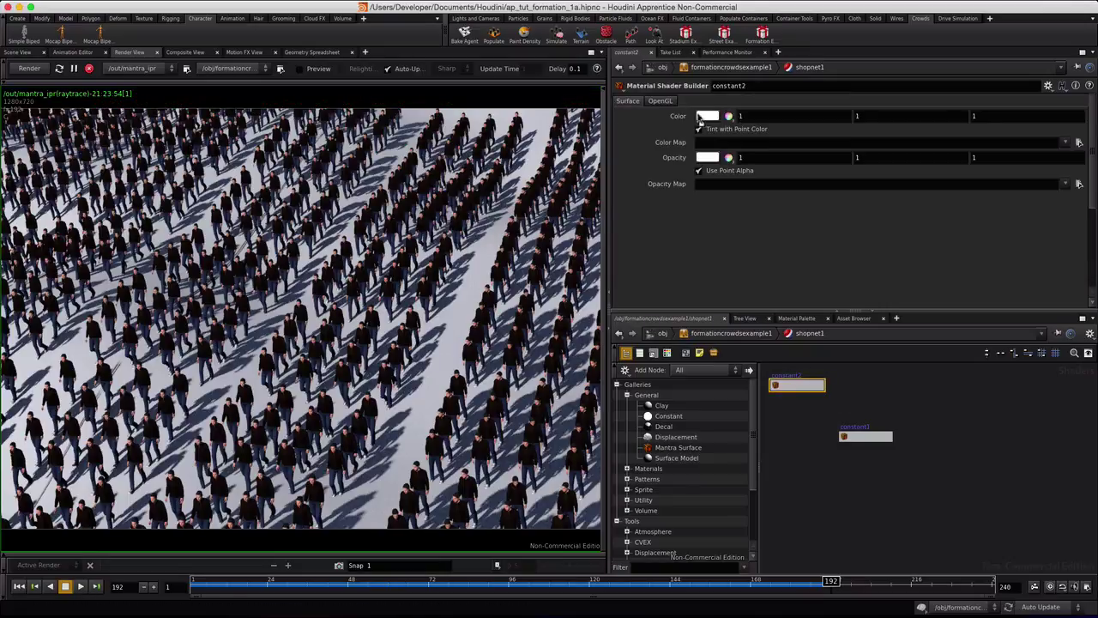
Colour constant2 yellow and constant1 magenta.
{"action": "left_click", "coordinate": [707, 115]}
{"action": "left_click", "coordinate": [714, 48]}
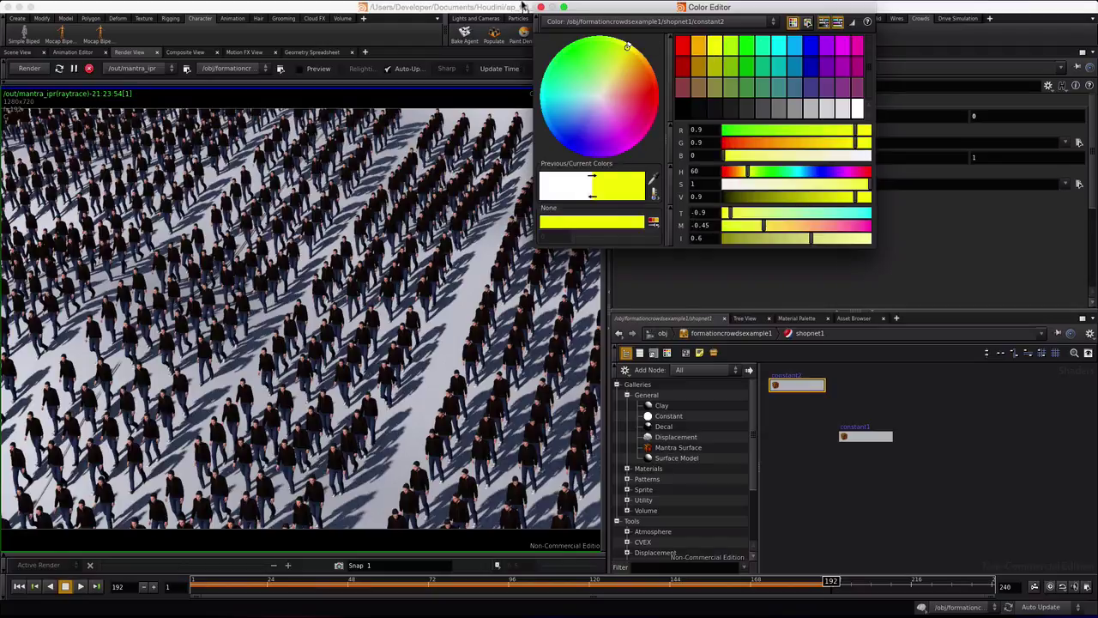
{"action": "left_click", "coordinate": [542, 7]}
{"action": "left_click", "coordinate": [850, 444]}
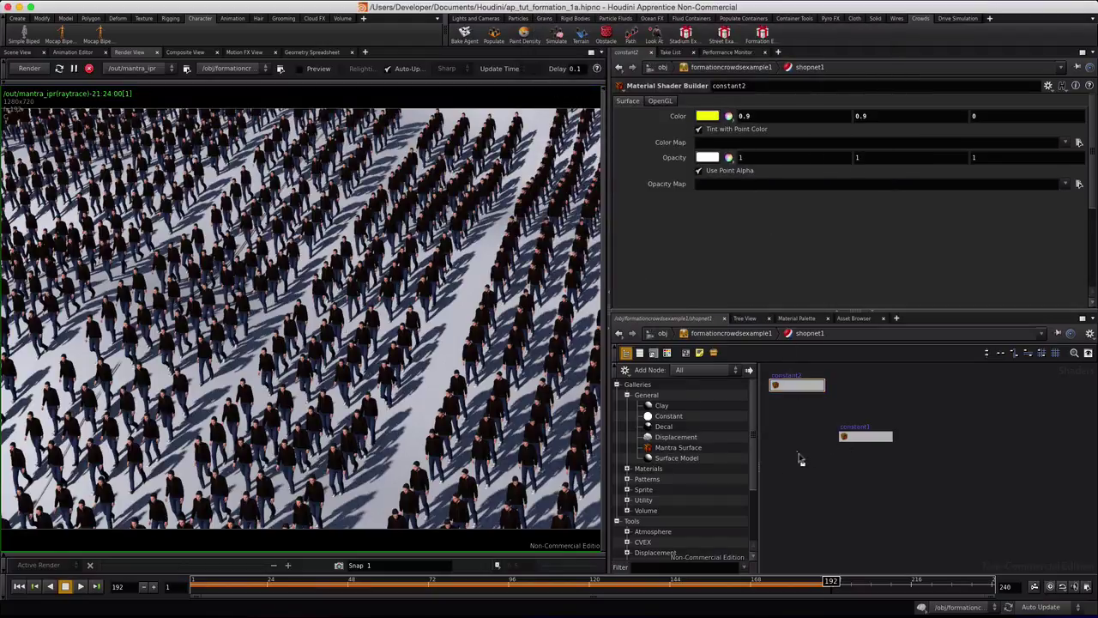
{"action": "left_click", "coordinate": [861, 438]}
{"action": "left_click", "coordinate": [707, 116]}
{"action": "left_click", "coordinate": [843, 48]}
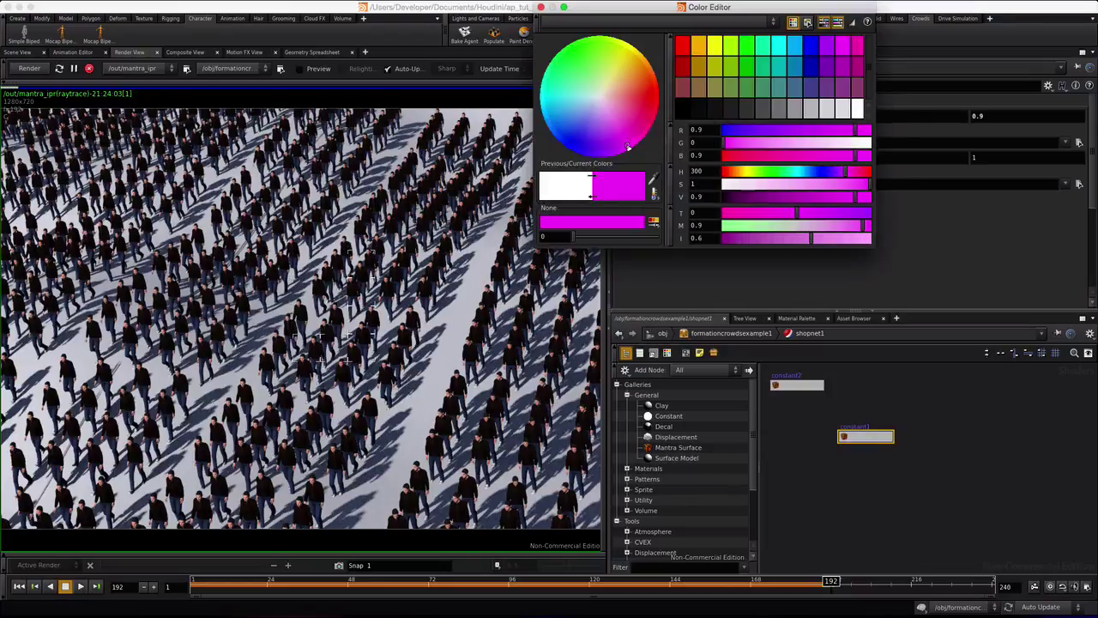
{"action": "left_click", "coordinate": [541, 7]}
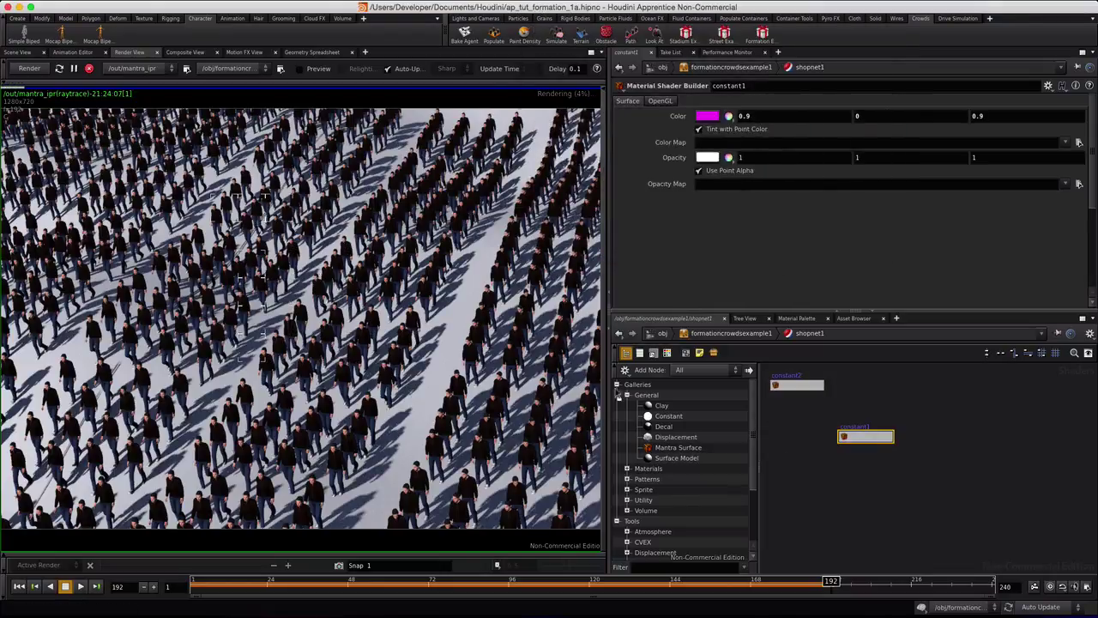
Hide the shader gallery and check both Constant materials' colours in shopnet1.
{"action": "left_click", "coordinate": [627, 354]}
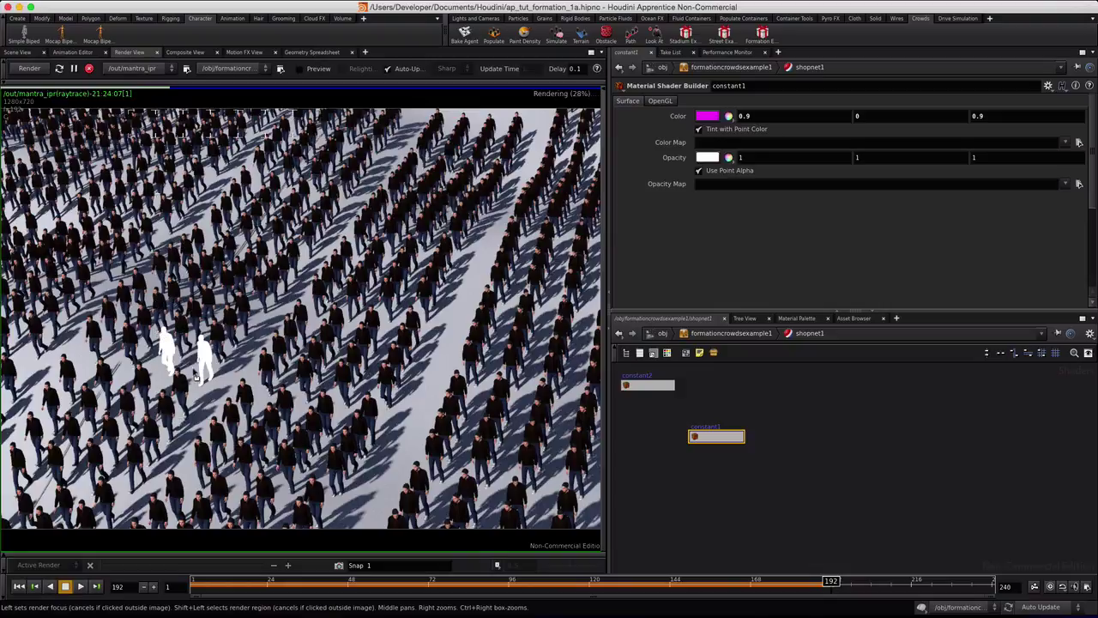
{"action": "left_click", "coordinate": [657, 387]}
{"action": "double_click", "coordinate": [658, 395]}
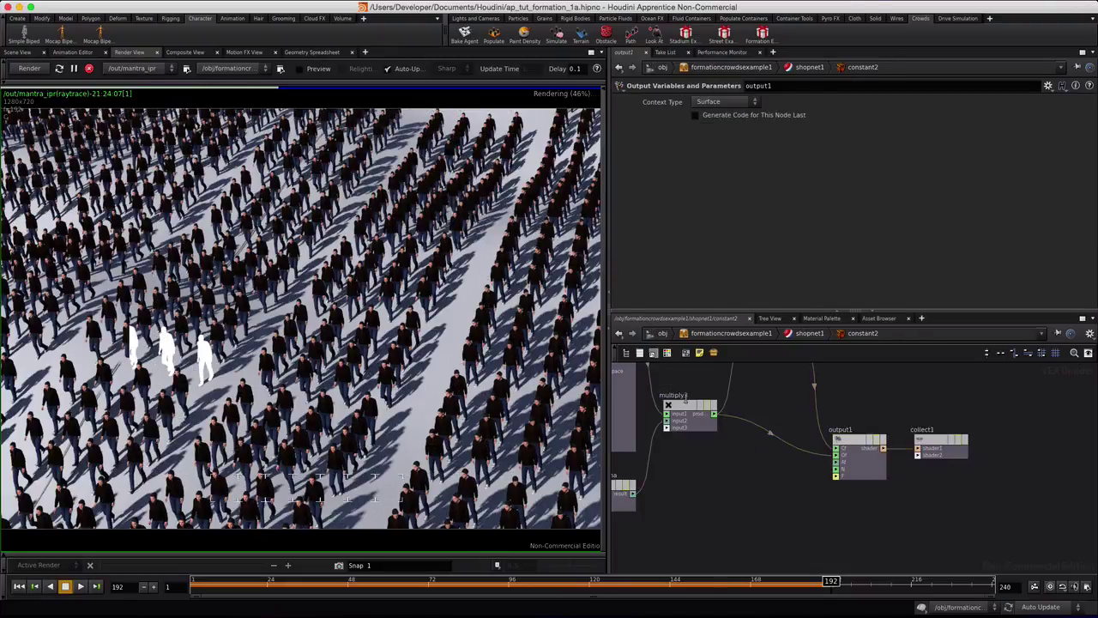
{"action": "left_click", "coordinate": [802, 337]}
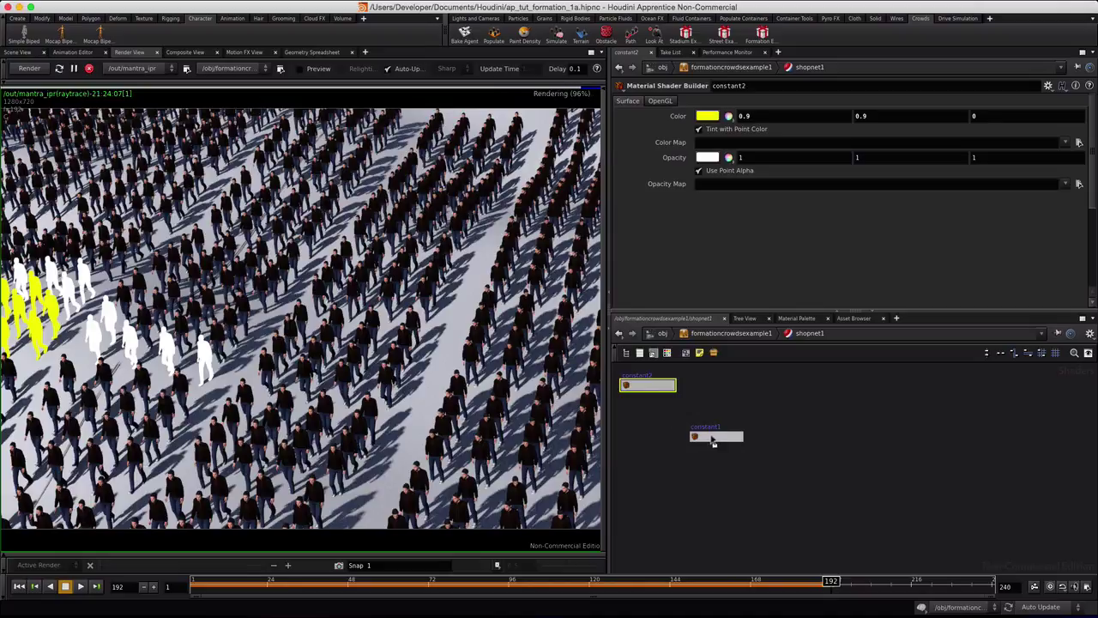
{"action": "left_click", "coordinate": [712, 438]}
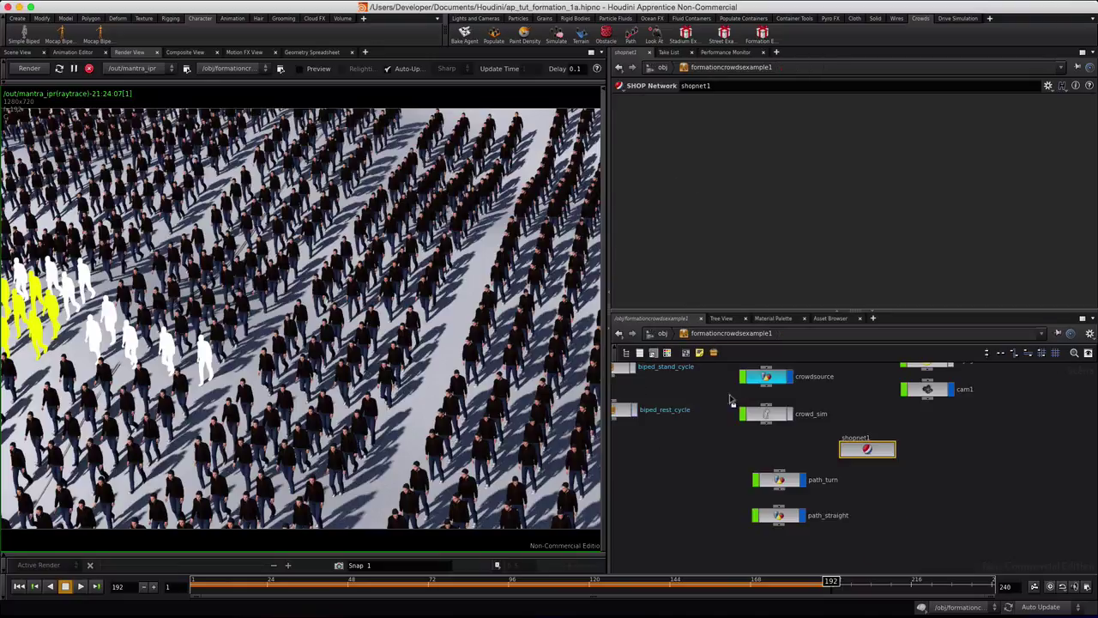
Check crowdsource's style sheet, then restart the IPR render to show yellow and magenta agents.
{"action": "left_click", "coordinate": [770, 382]}
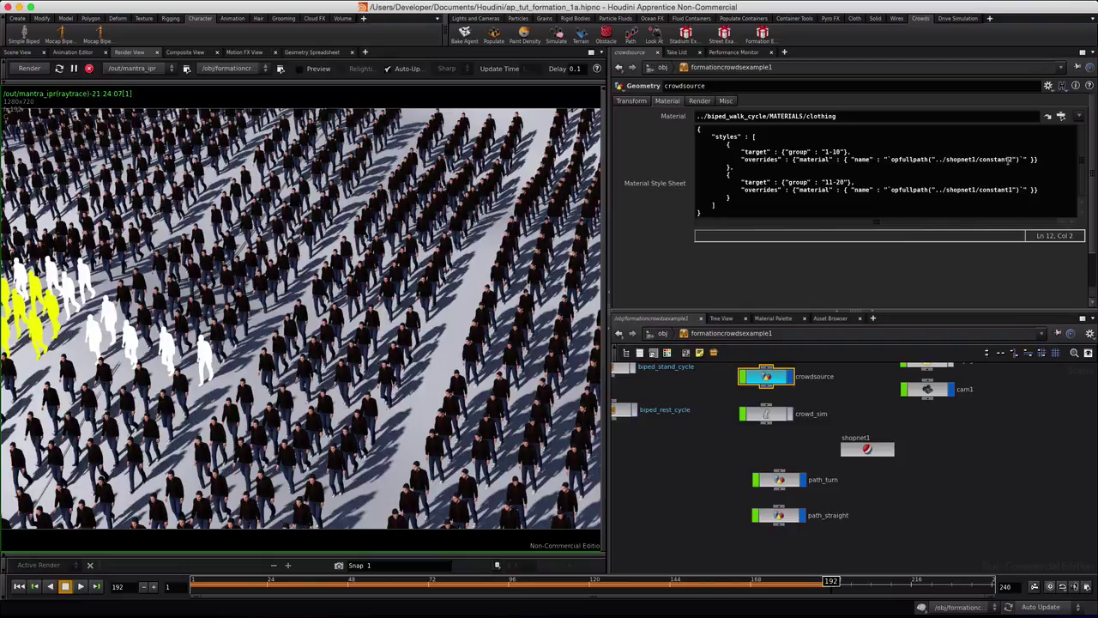
{"action": "left_click_drag", "start_coordinate": [839, 116], "coordinate": [658, 116]}
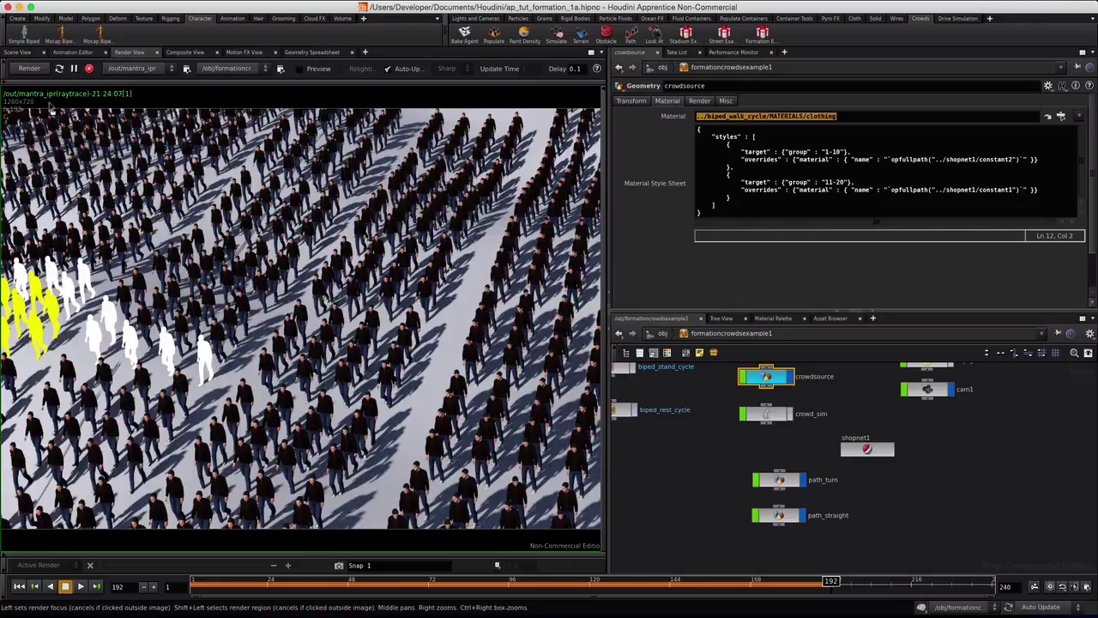
{"action": "left_click", "coordinate": [15, 52]}
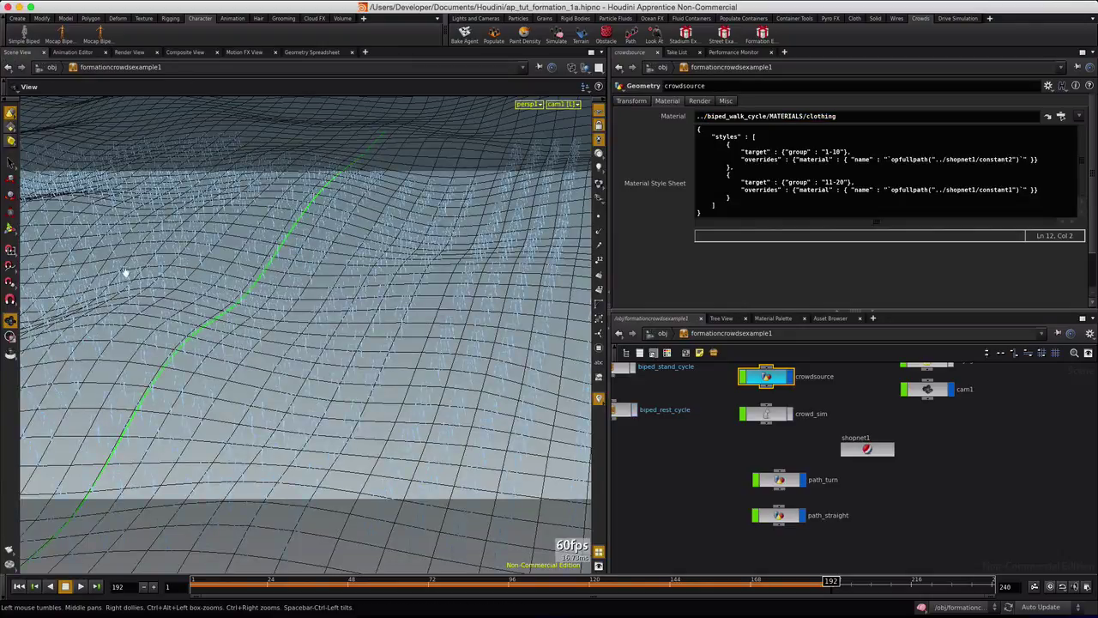
{"action": "left_click_drag", "start_coordinate": [122, 276], "coordinate": [361, 283]}
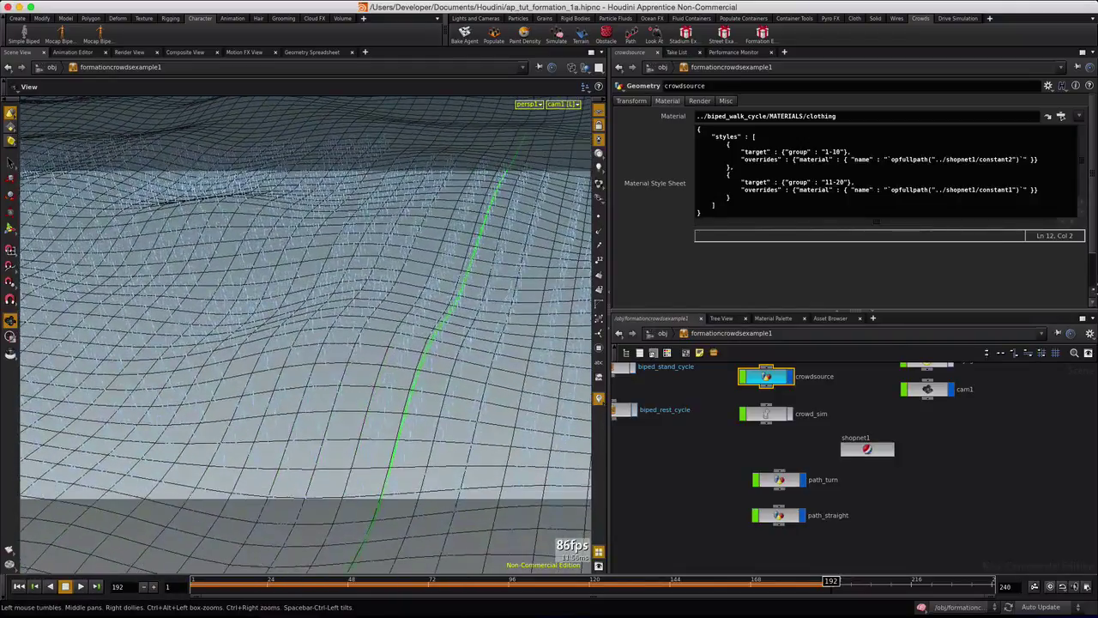
{"action": "left_click", "coordinate": [133, 54]}
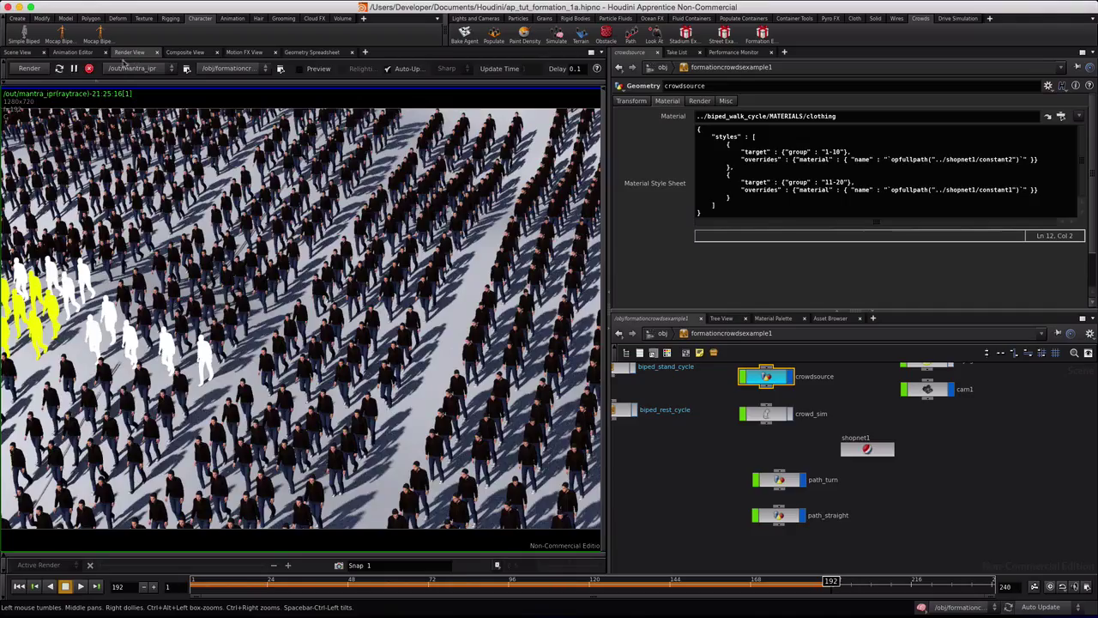
{"action": "left_click", "coordinate": [25, 69]}
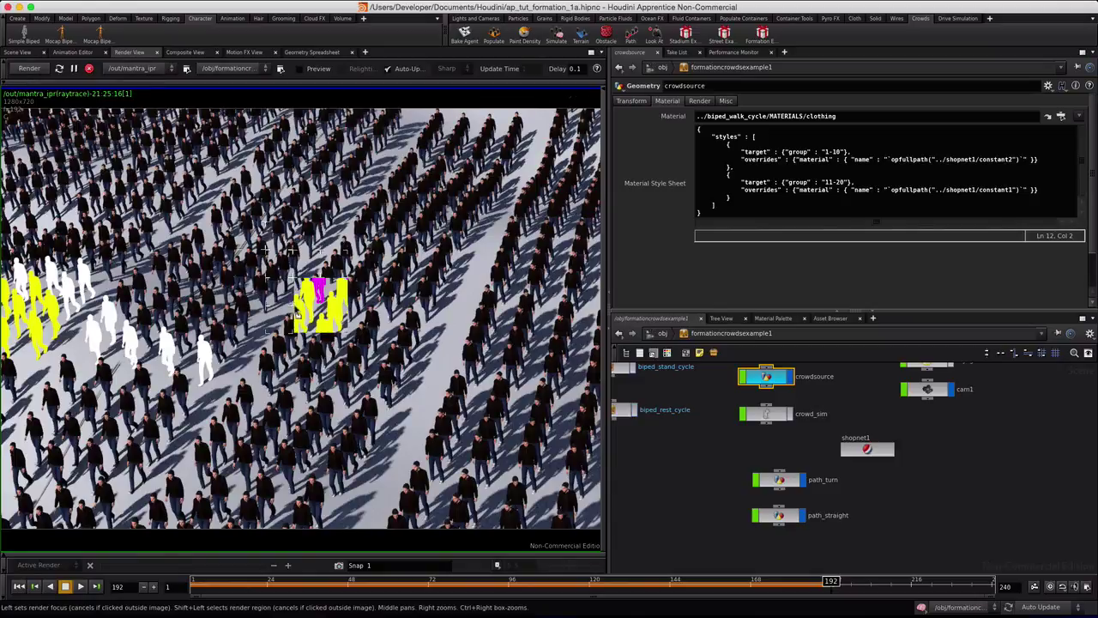